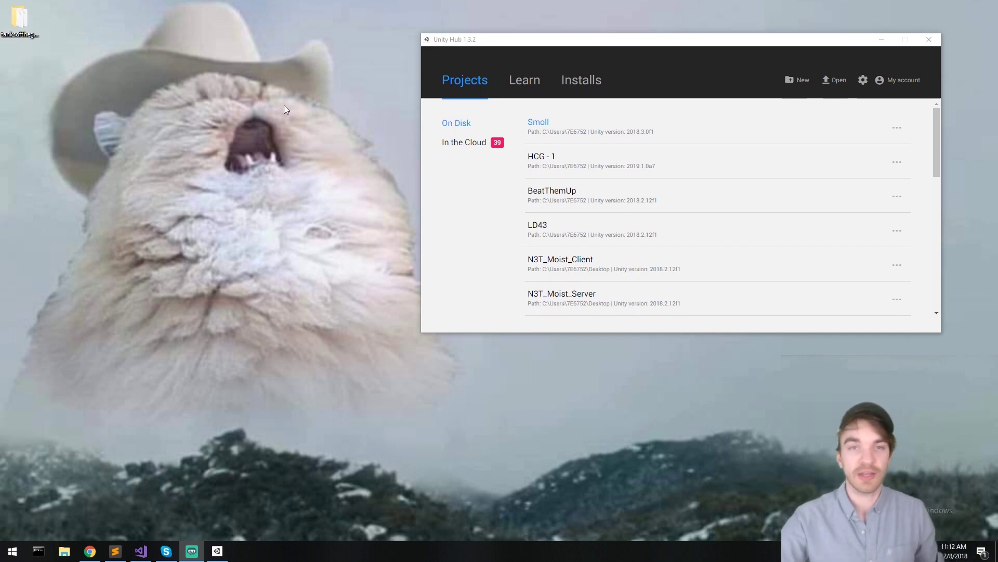
- Check the Unity versions installed on this machine and the available beta releases
drag(515, 44, 420, 52)
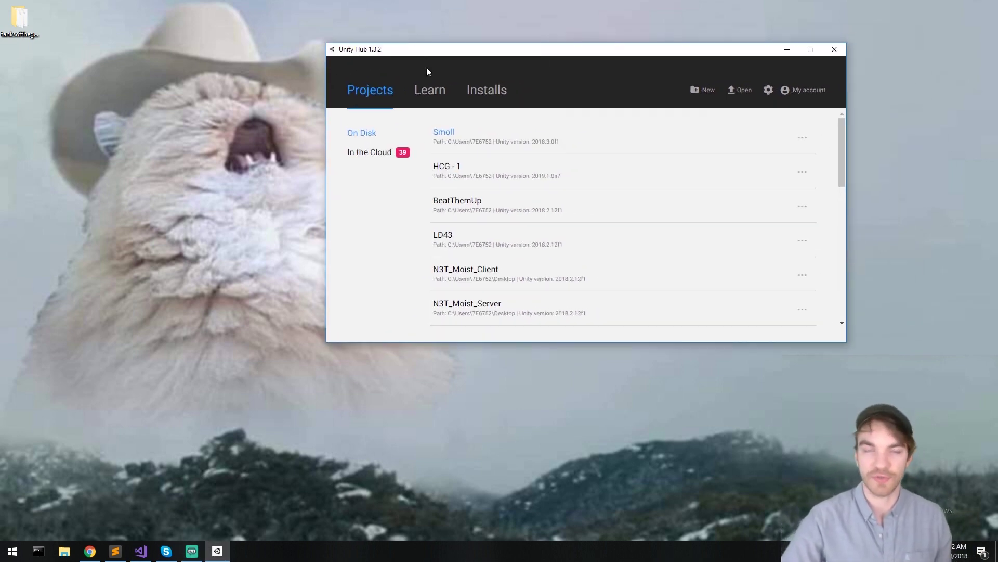
drag(540, 54, 557, 44)
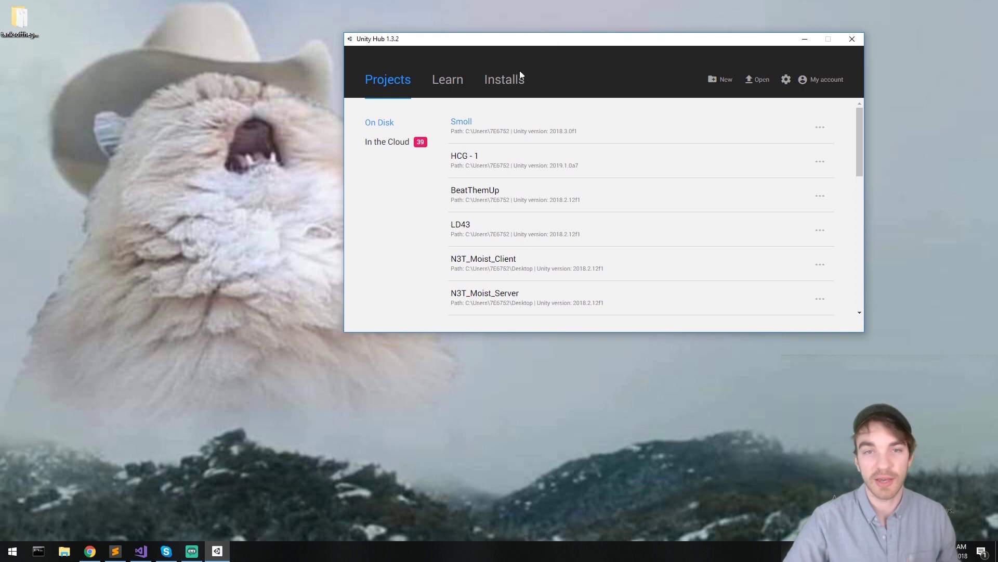
click(509, 81)
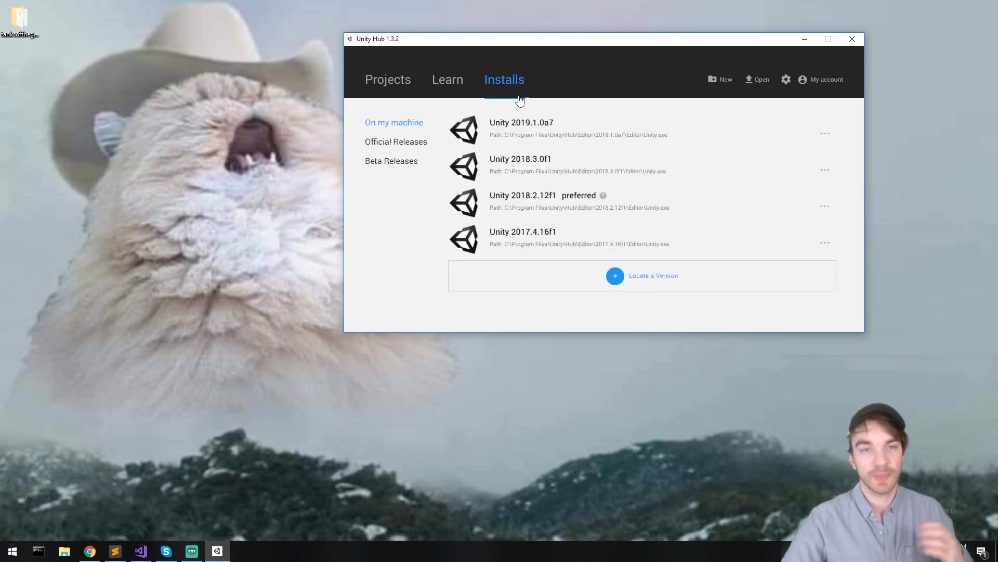
click(392, 161)
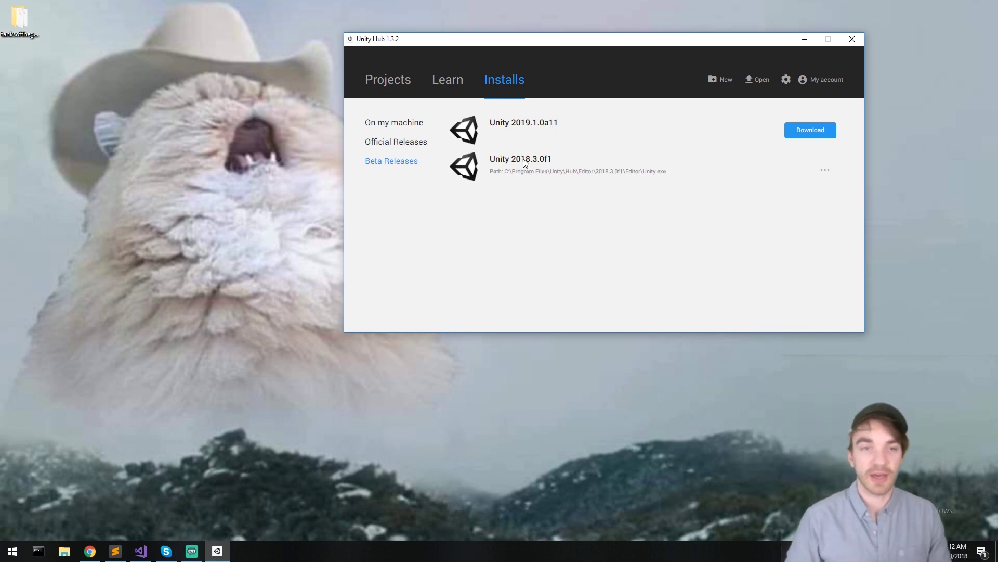
click(402, 122)
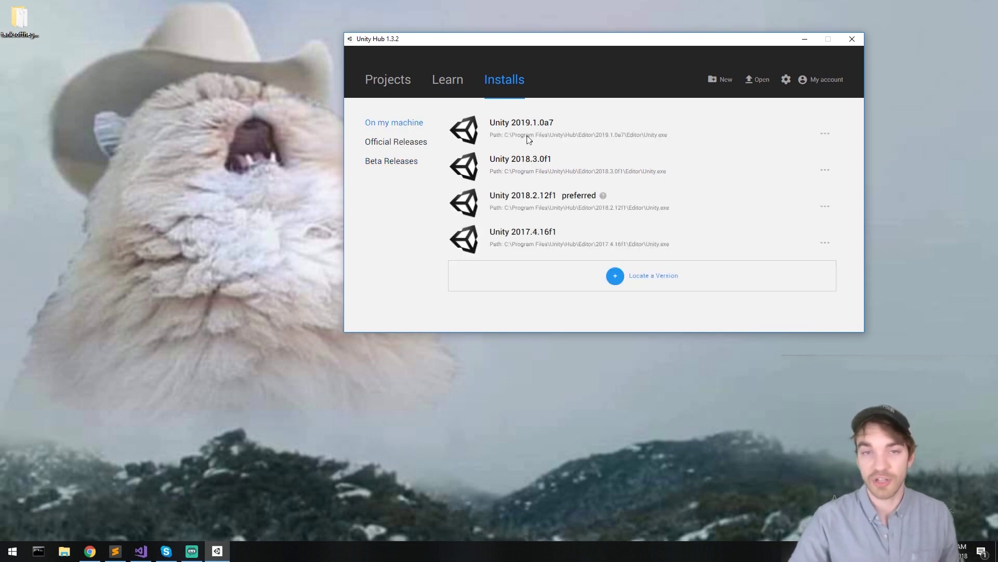
- Open the Smoll project from the projects on disk
click(395, 79)
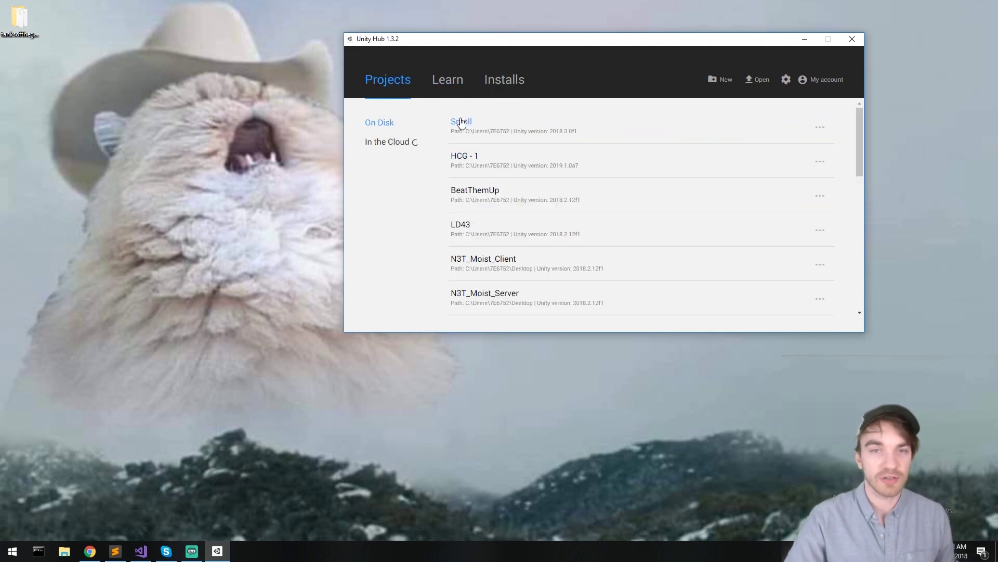
click(461, 122)
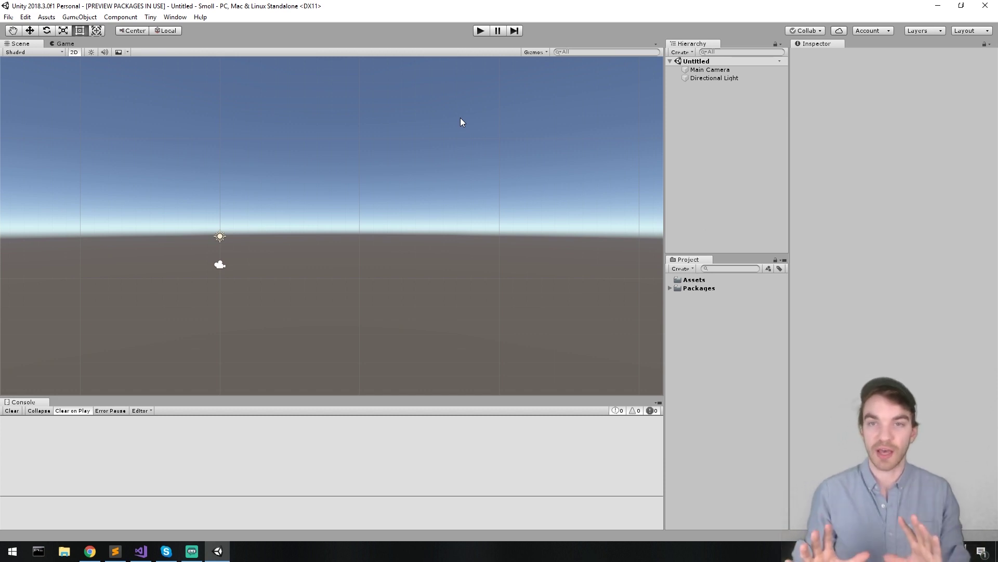
- List all packages including previews in the Package Manager, install Tiny Mode 0.13.2, and close the package window
click(175, 16)
click(248, 82)
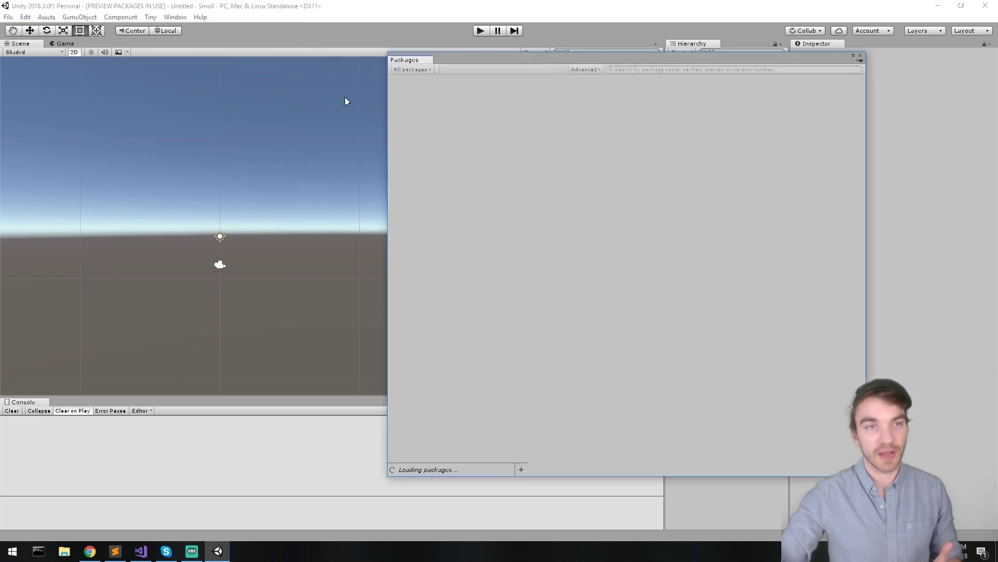
click(411, 69)
click(430, 78)
click(593, 69)
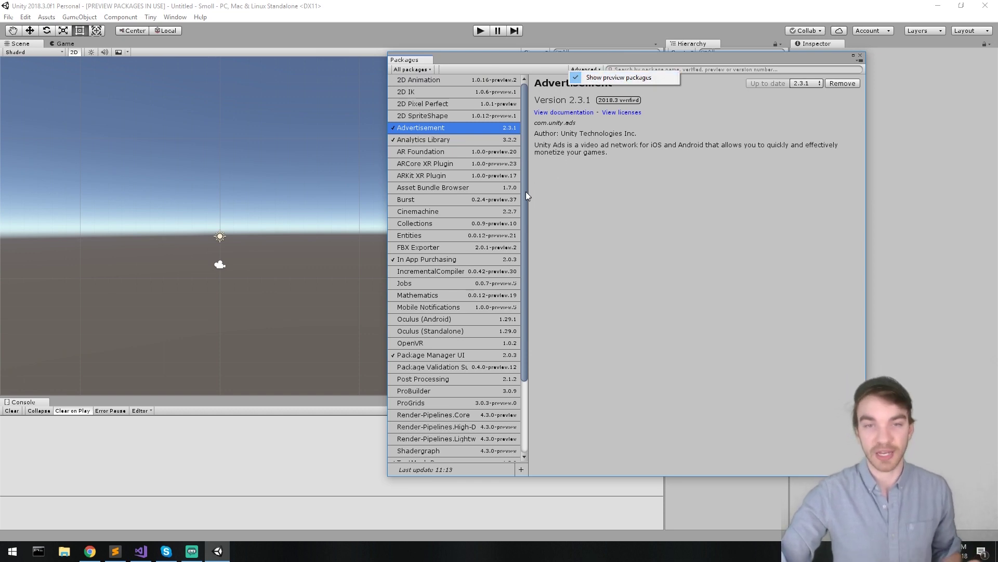
scroll(523, 116, down, 5)
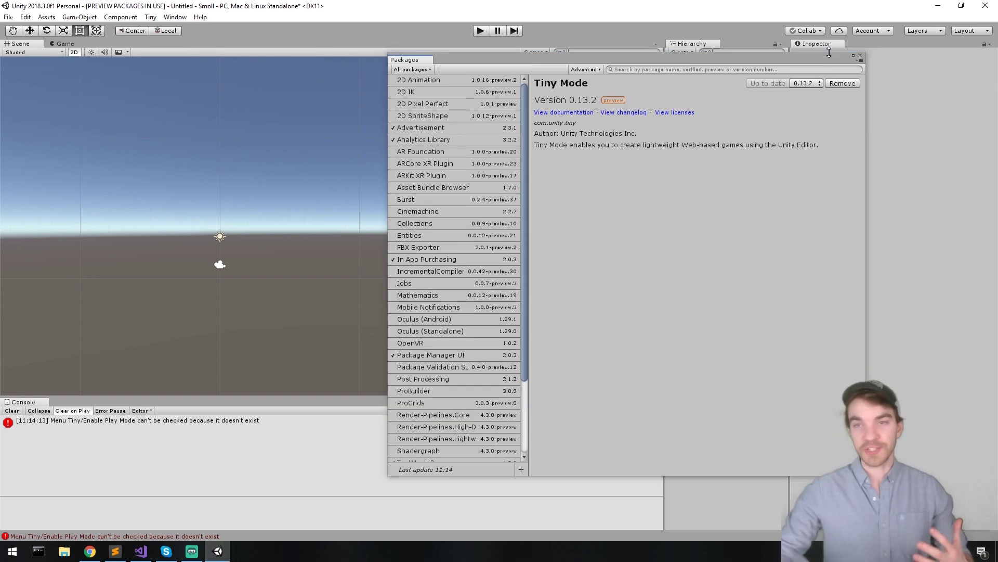
click(860, 56)
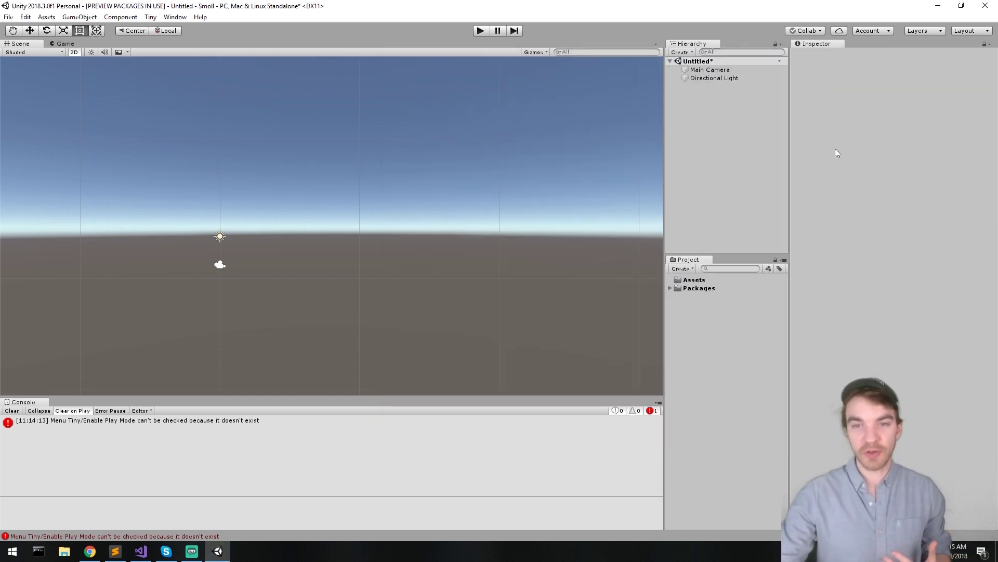
- Import everything from the tiny-samples package found in the project's Tiny Mode package folder
click(670, 287)
click(700, 338)
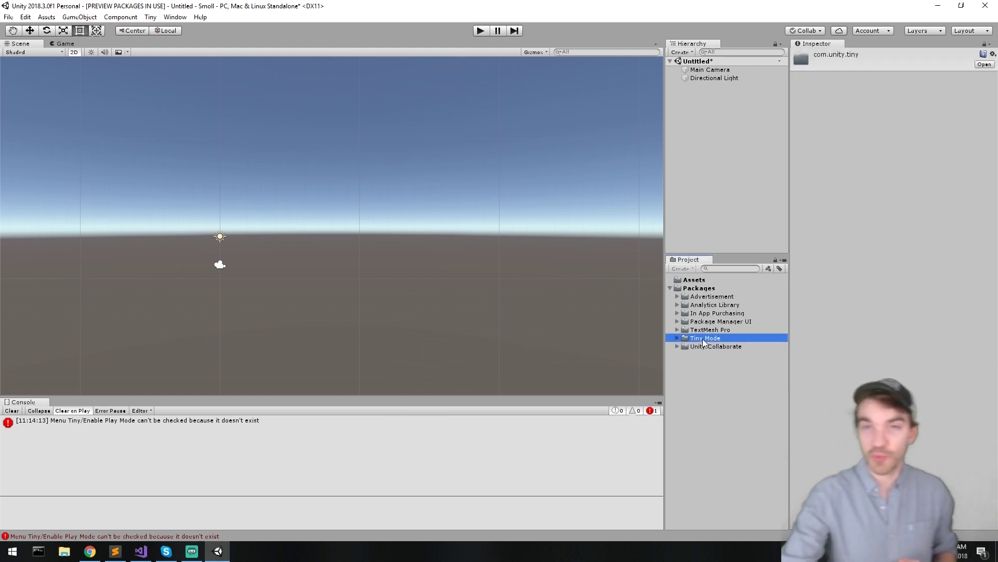
key(Right)
key(Down)
key(Down)
key(Down)
key(Down)
key(Down)
key(Down)
key(Down)
key(Down)
key(Down)
key(Down)
key(Down)
key(Down)
key(Down)
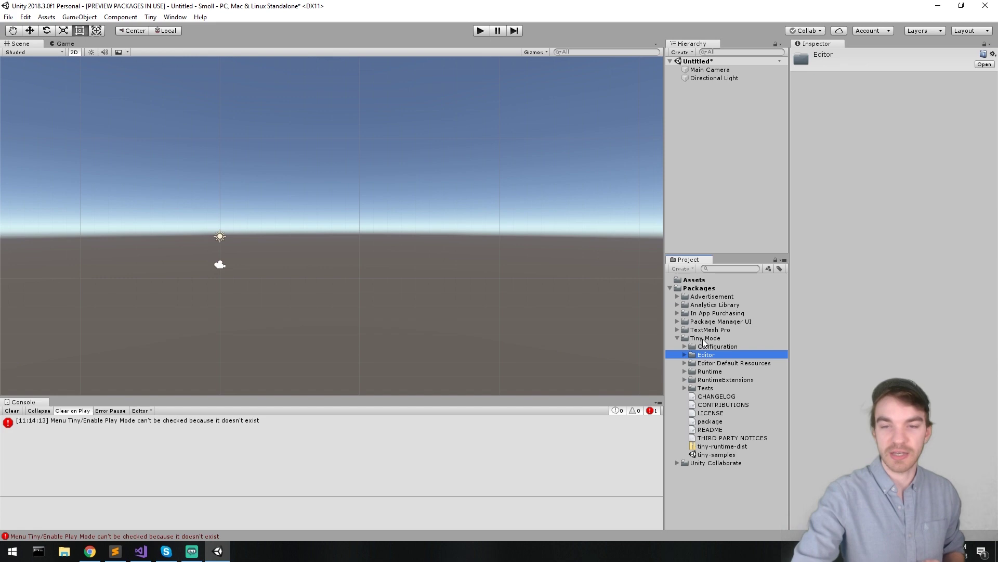
key(Down)
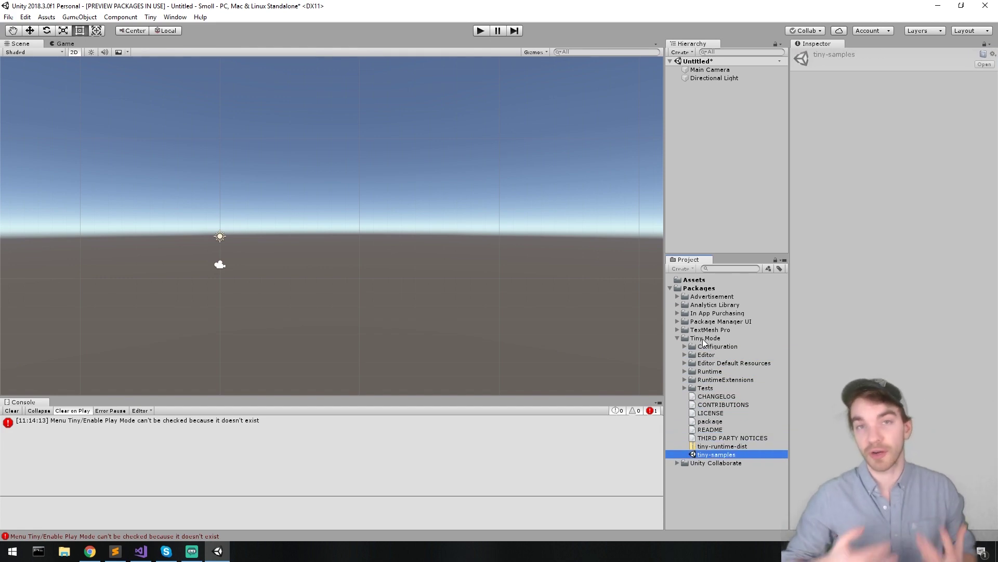
double_click(737, 454)
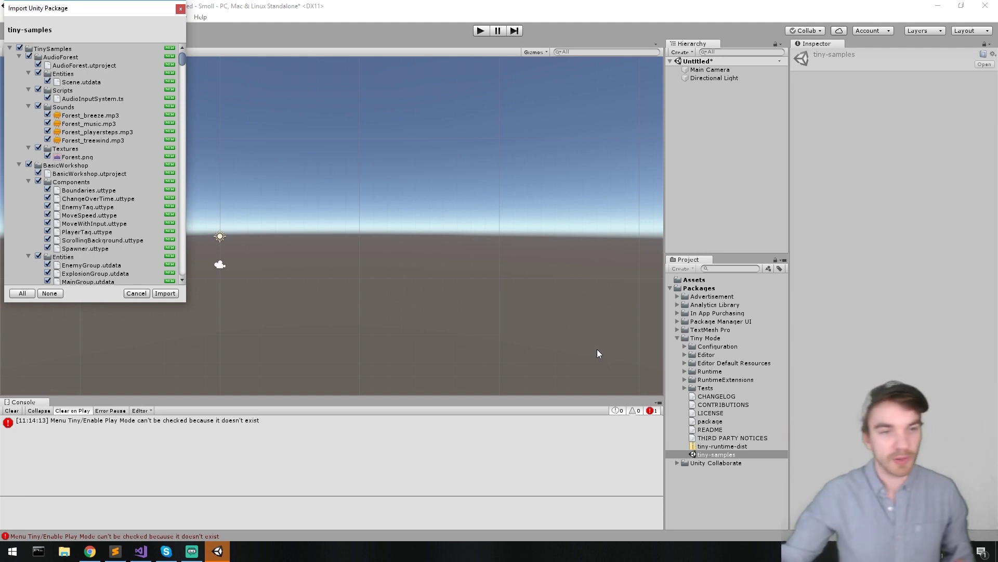
click(164, 295)
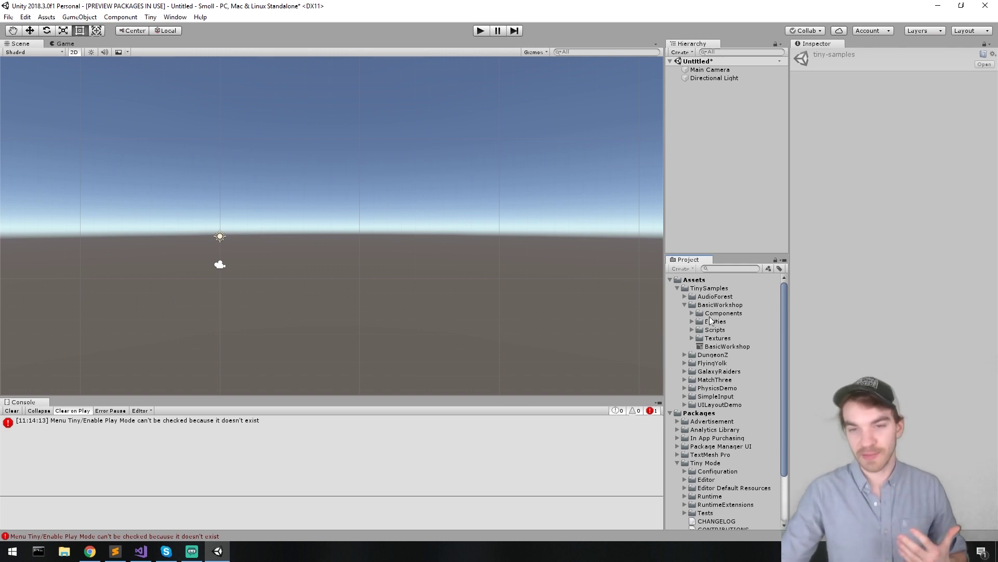
- Look through the imported TinySamples folders and inspect the Scene entity group of the AudioForest sample
click(682, 305)
click(685, 303)
click(687, 295)
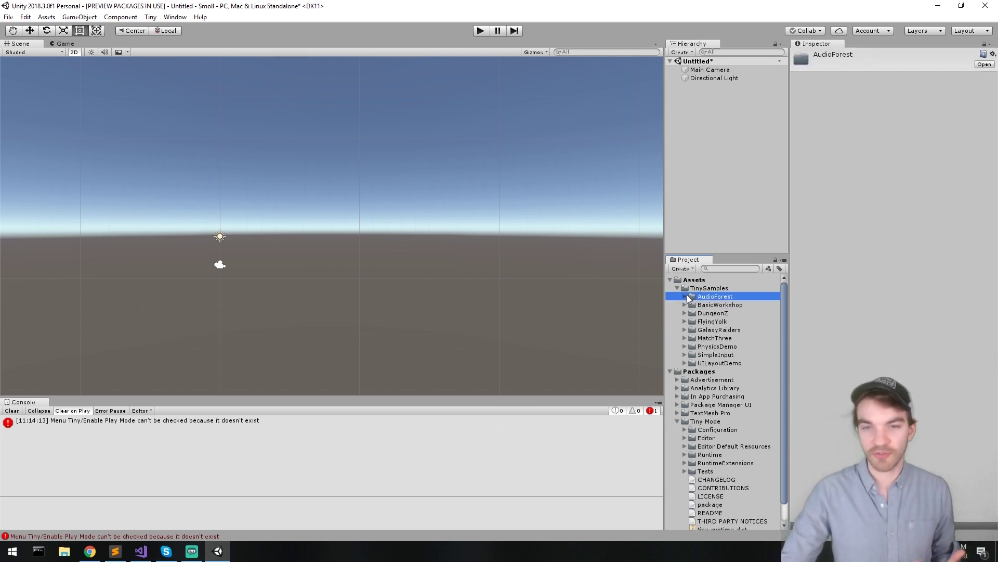
click(685, 297)
click(716, 313)
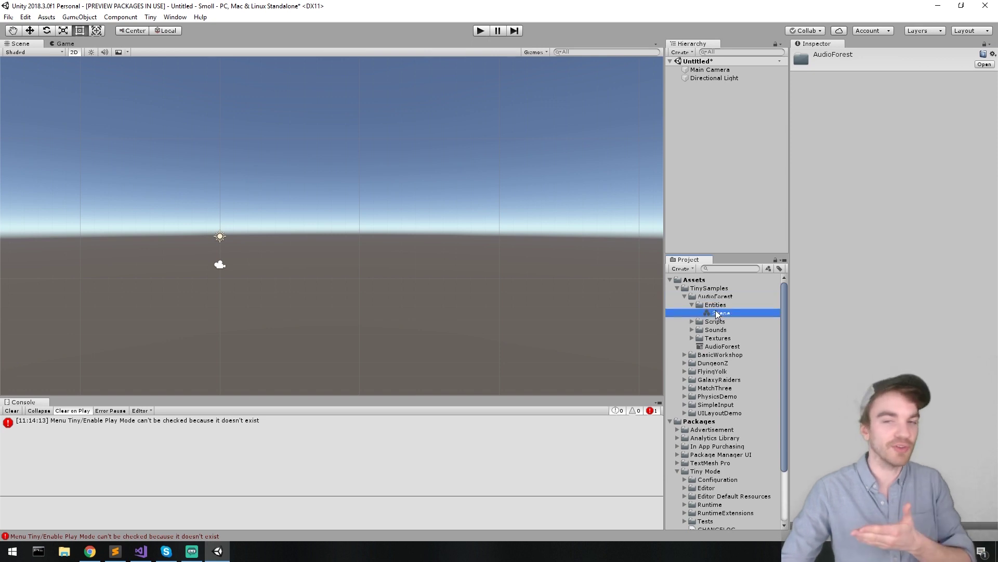
click(685, 296)
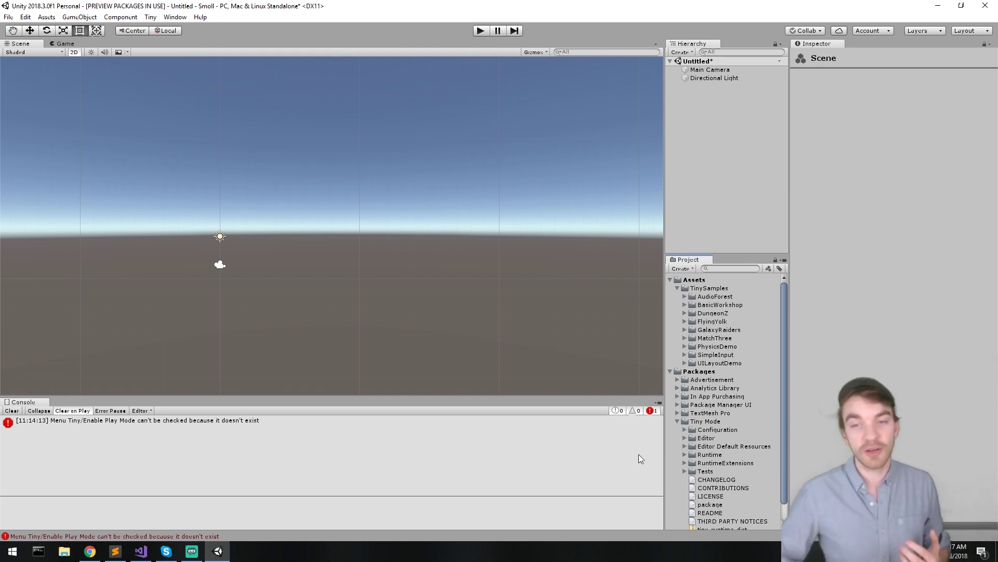
- Collapse the Tiny Mode, Packages and TinySamples folders in the project tree and clear the selection
click(679, 419)
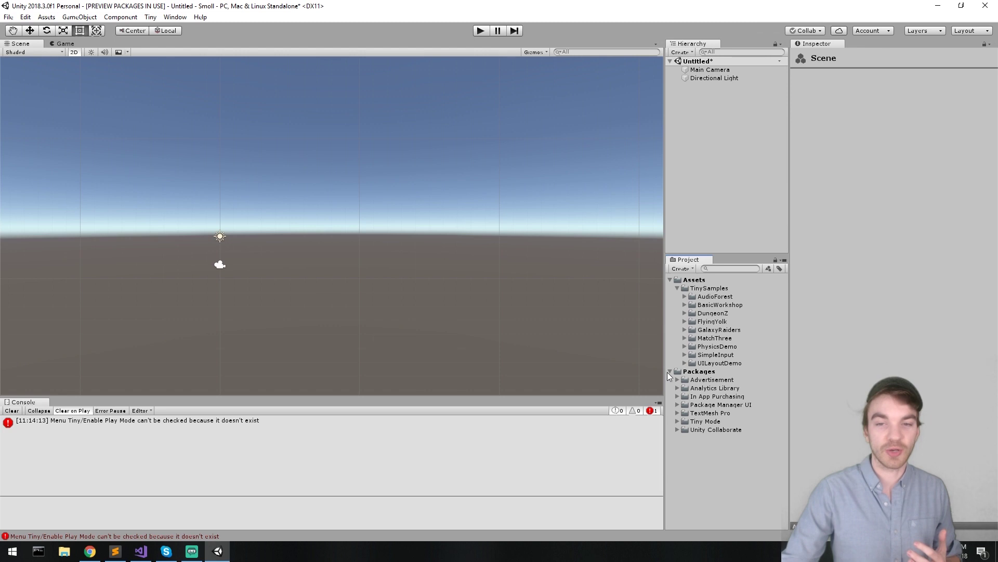
click(670, 371)
click(678, 288)
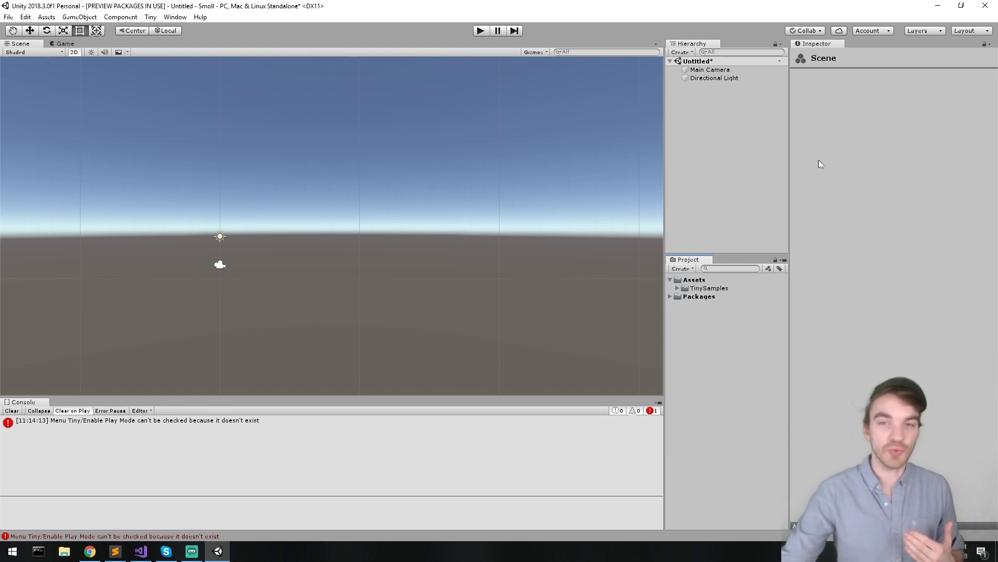
click(765, 141)
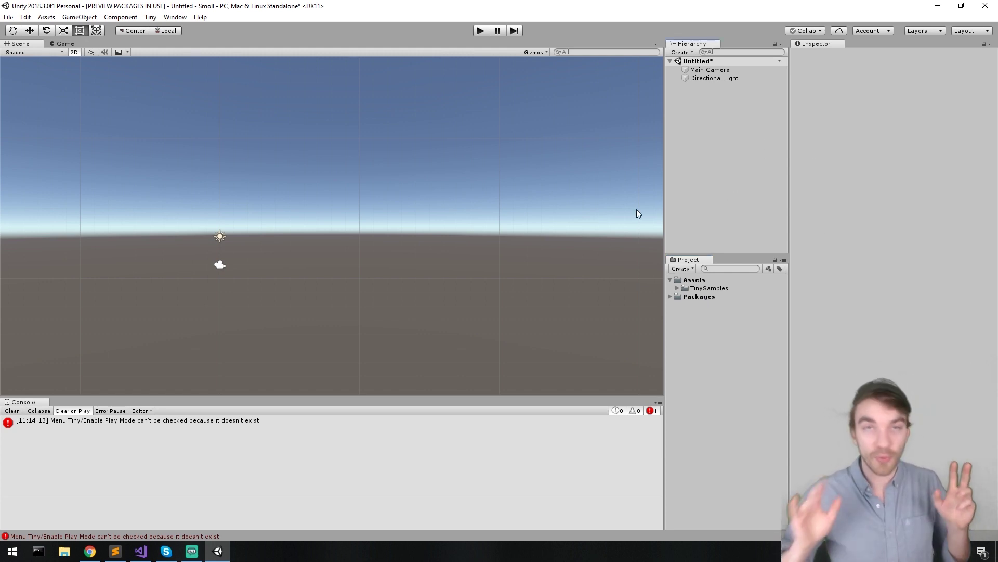
- Open the Tiny project DungeonZ.utproject from the DungeonZ folder of TinySamples
click(151, 17)
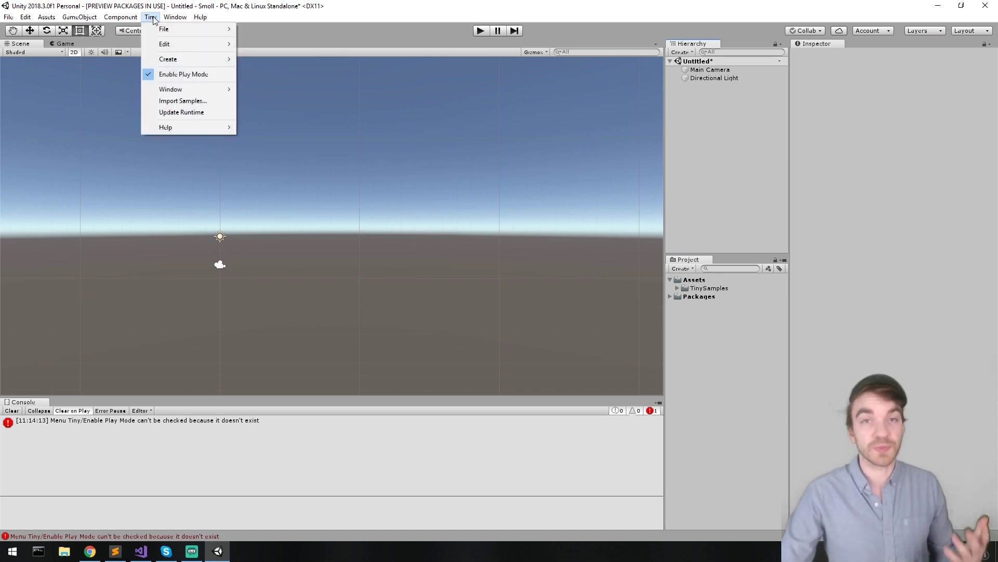
mouse_move(172, 29)
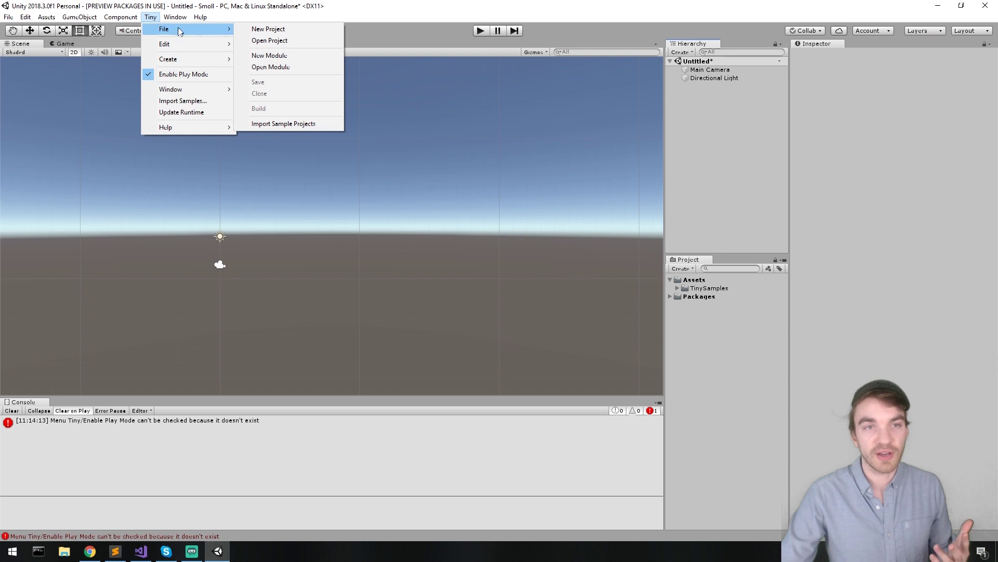
click(290, 43)
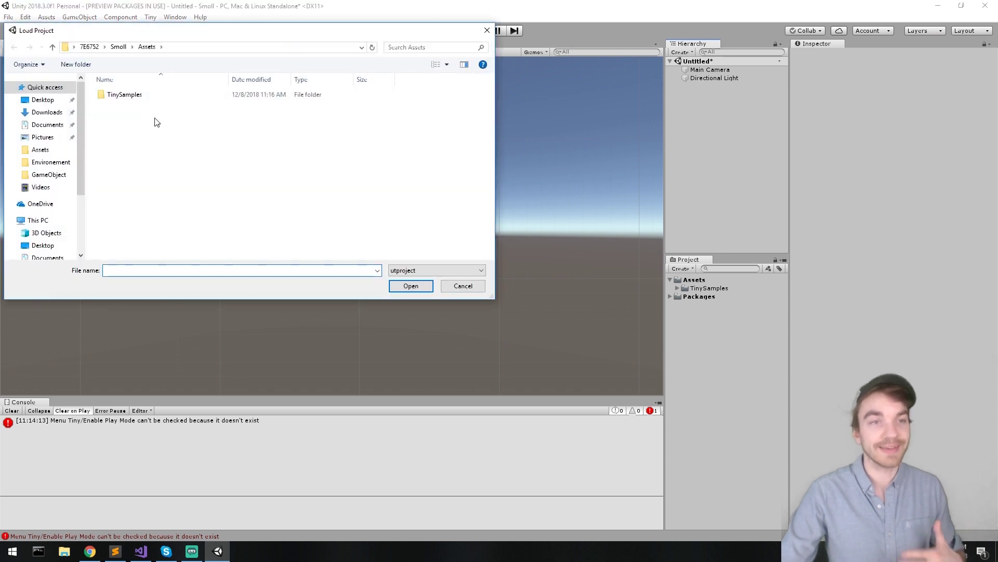
double_click(141, 95)
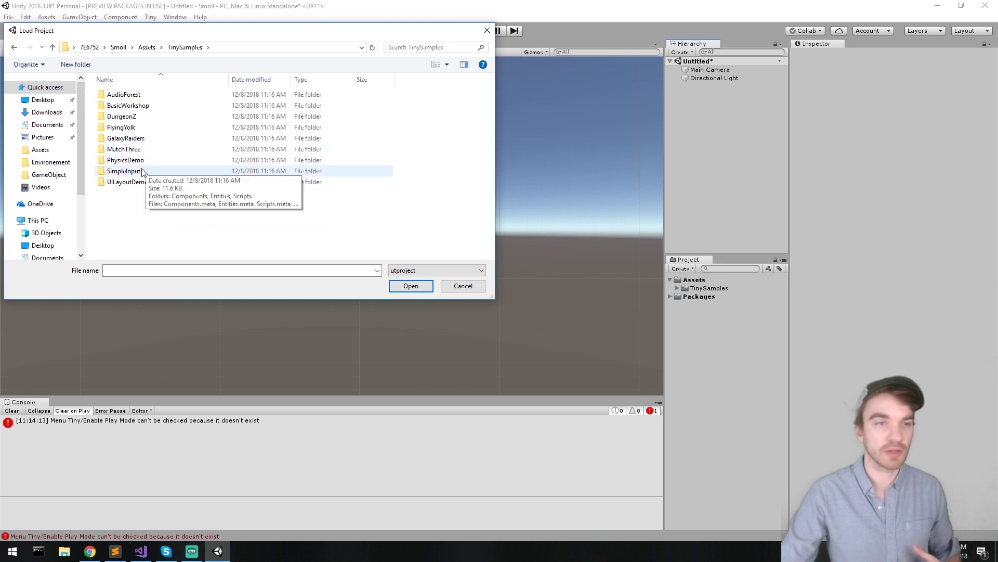
double_click(122, 116)
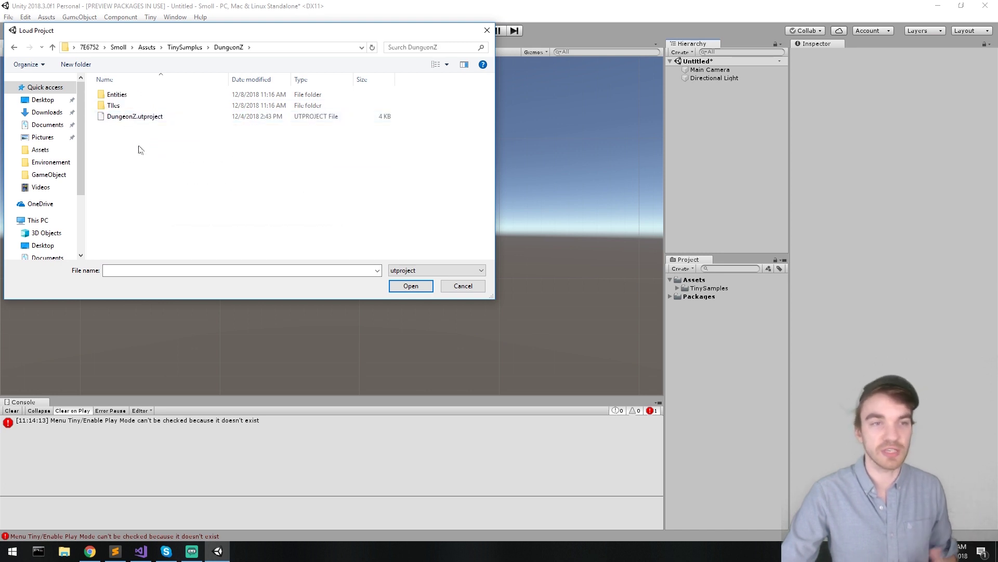
click(131, 117)
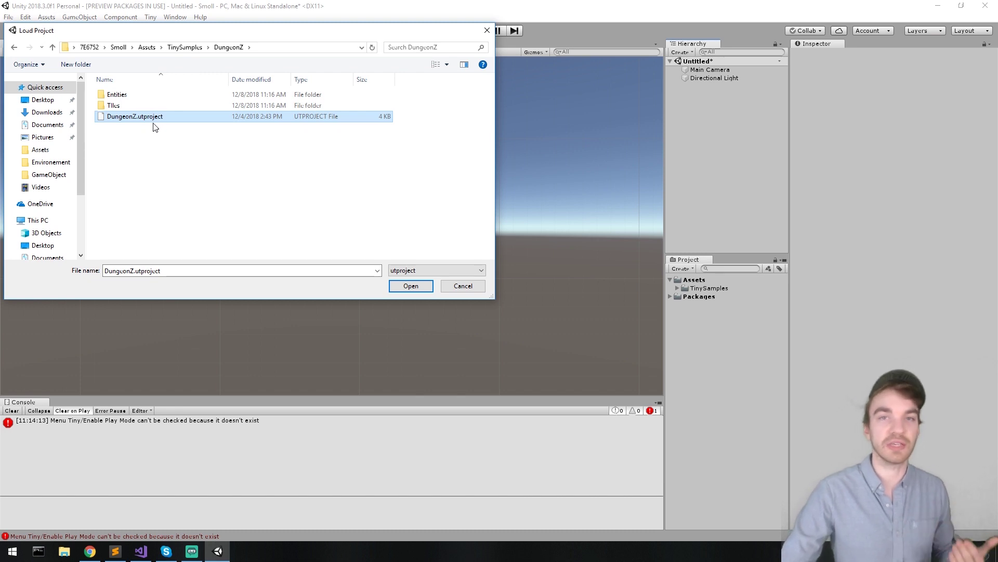
key(Return)
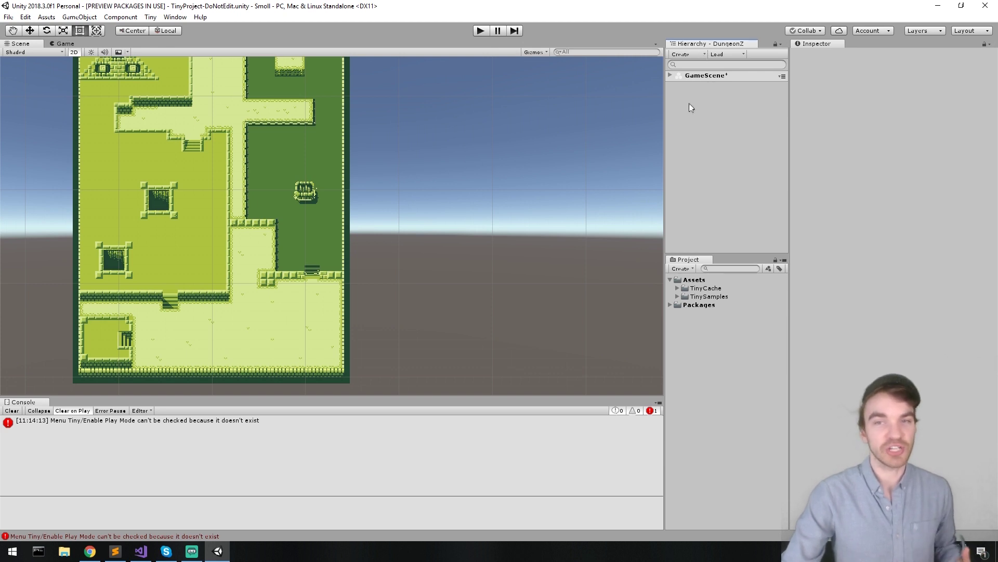
- Examine the GameScene group's Camera and DungeonZ entities, the map in the scene view, and the entity groups available to load
click(670, 75)
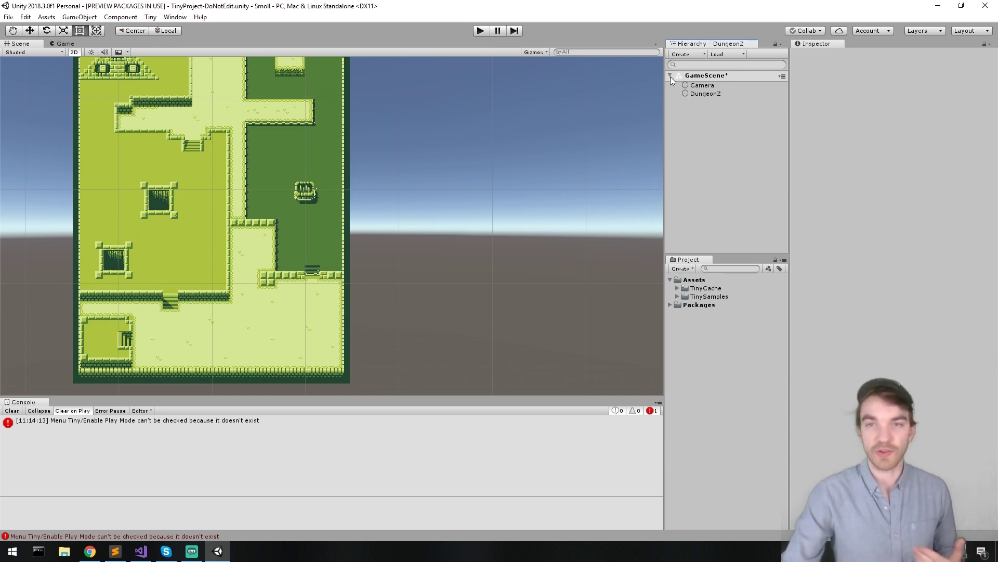
click(699, 87)
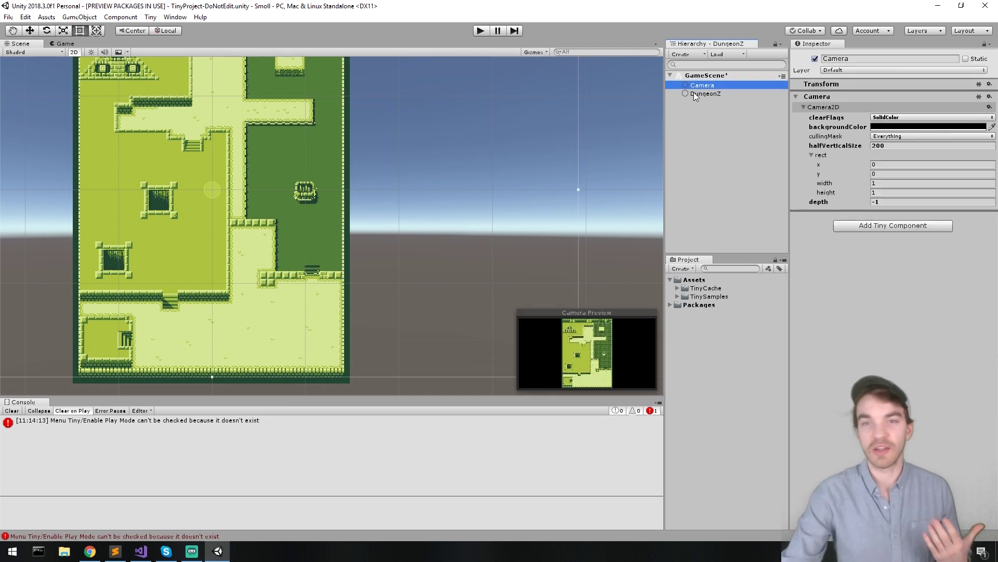
click(694, 94)
click(704, 120)
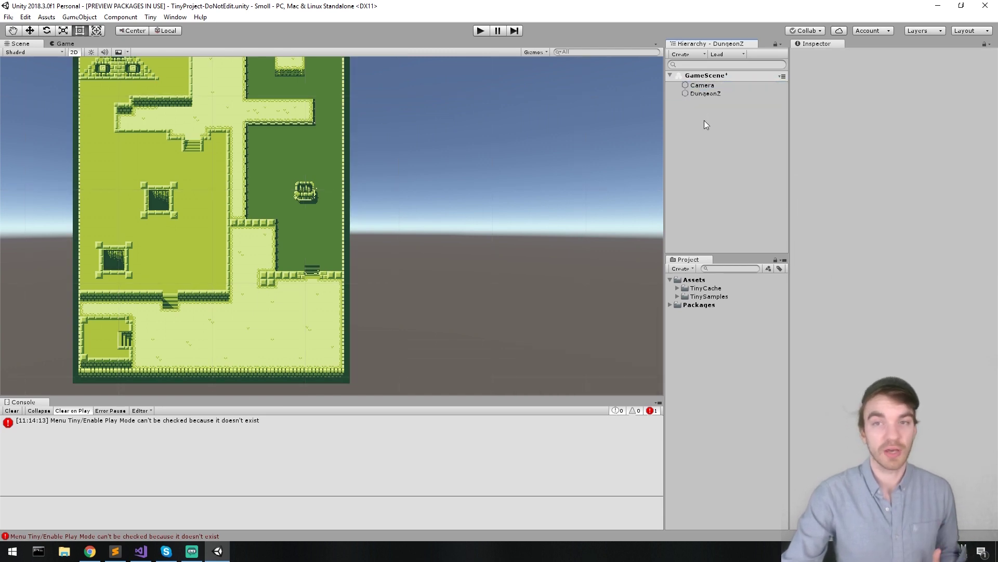
middle_drag(407, 136, 495, 184)
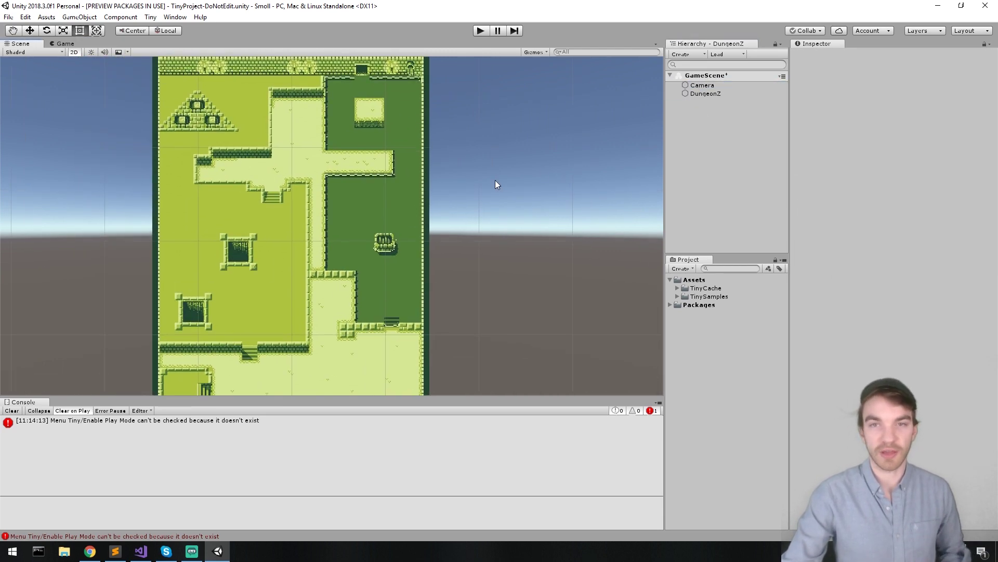
click(727, 54)
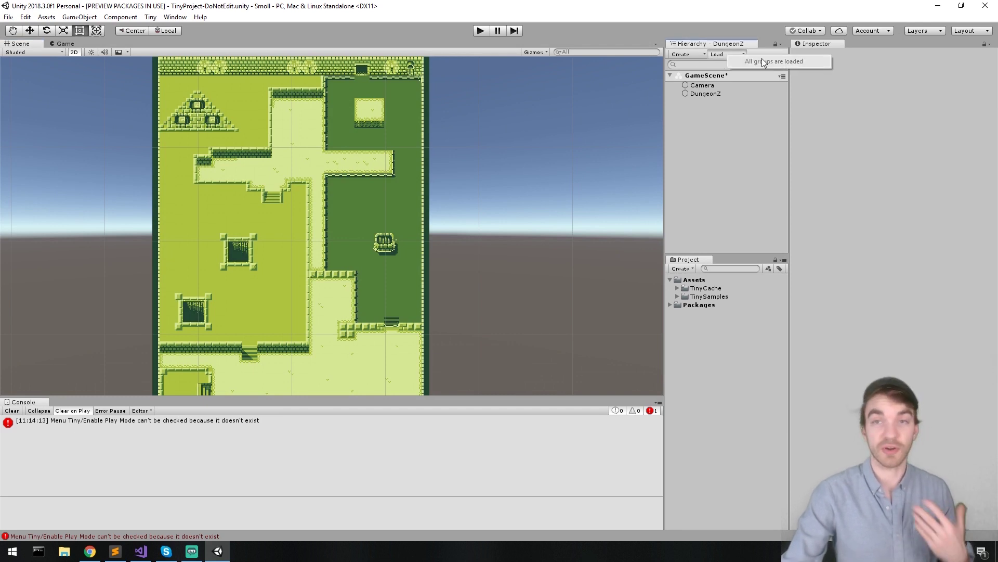
click(745, 85)
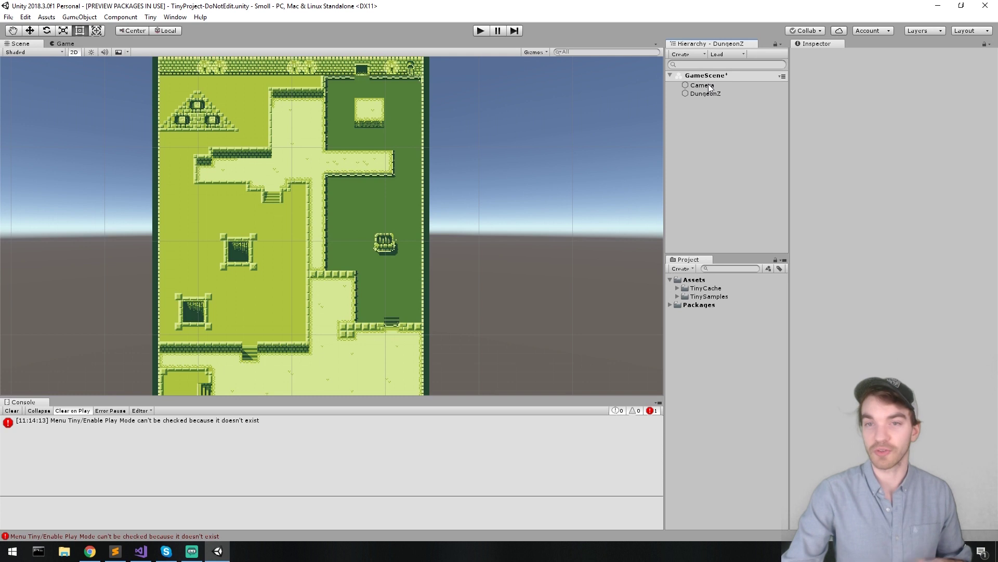
- Inspect the Camera entity, collapse the GameScene group, and check the loadable groups and the options of GameScene
click(706, 85)
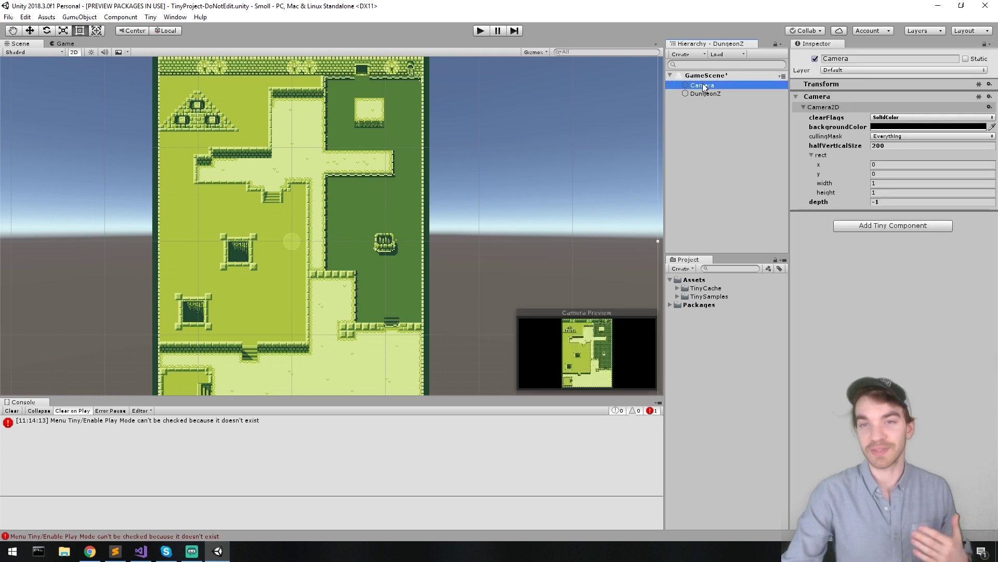
click(670, 76)
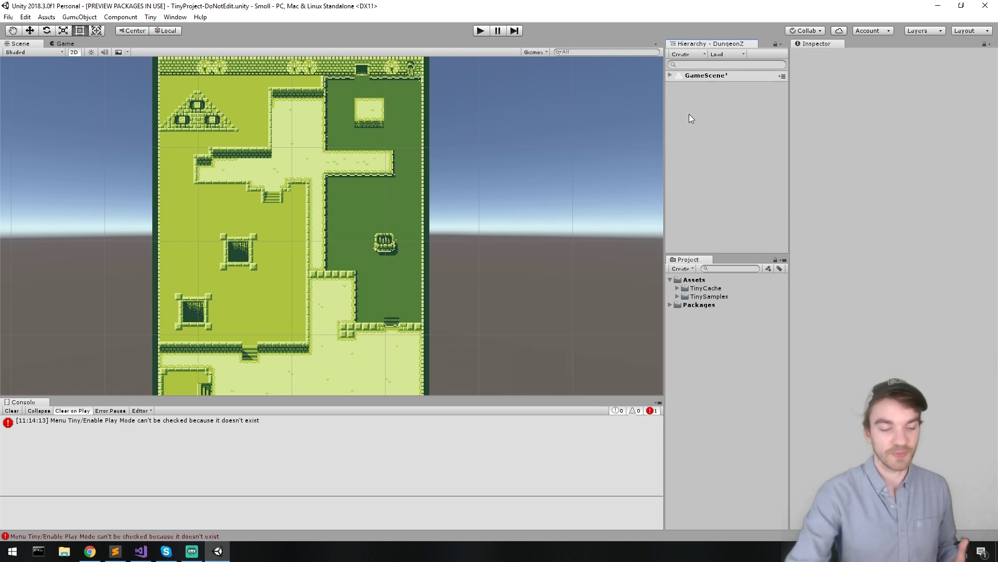
click(718, 54)
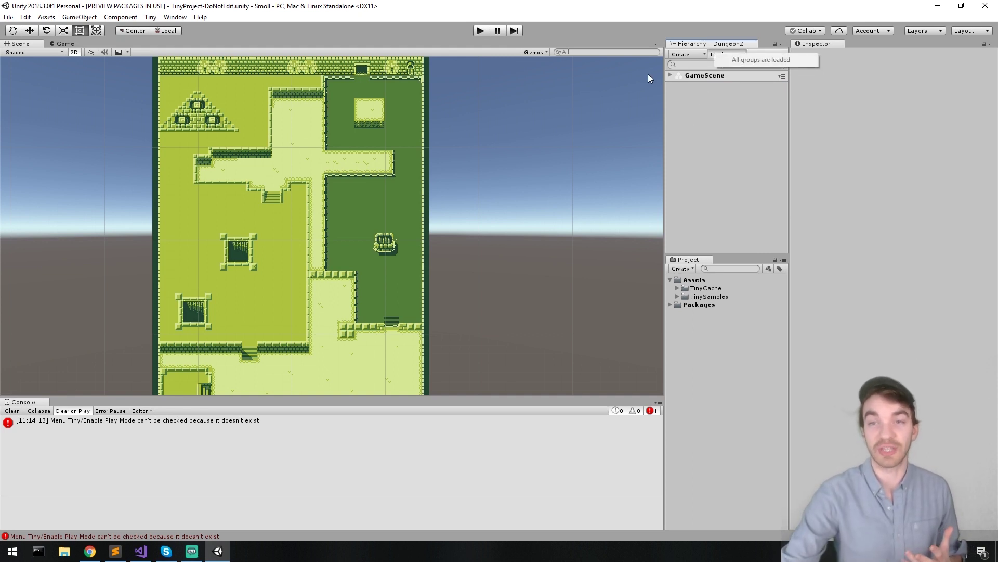
click(783, 75)
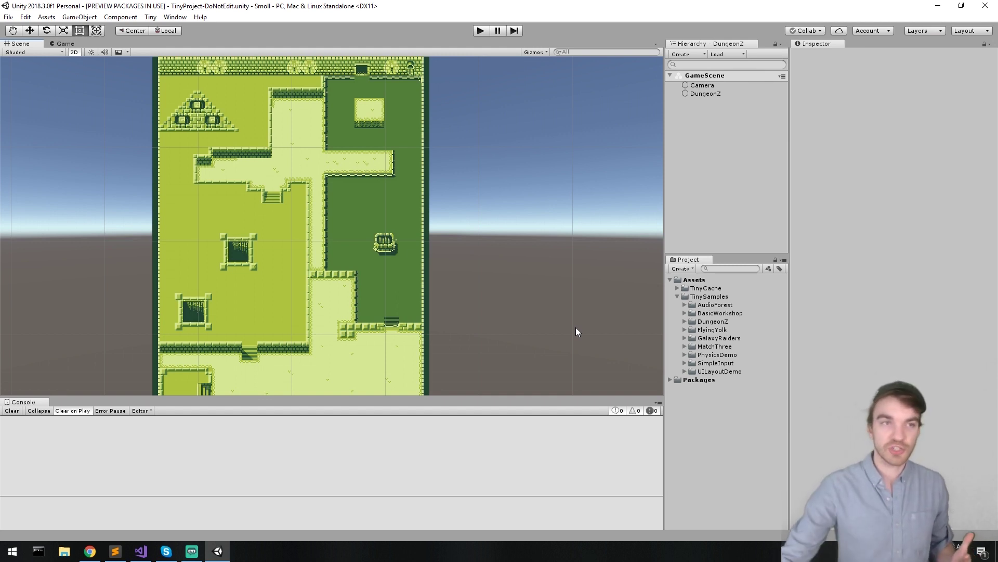
- Run the DungeonZ project in the browser, view it in a maximized window, and return to Unity to stop play mode
click(481, 33)
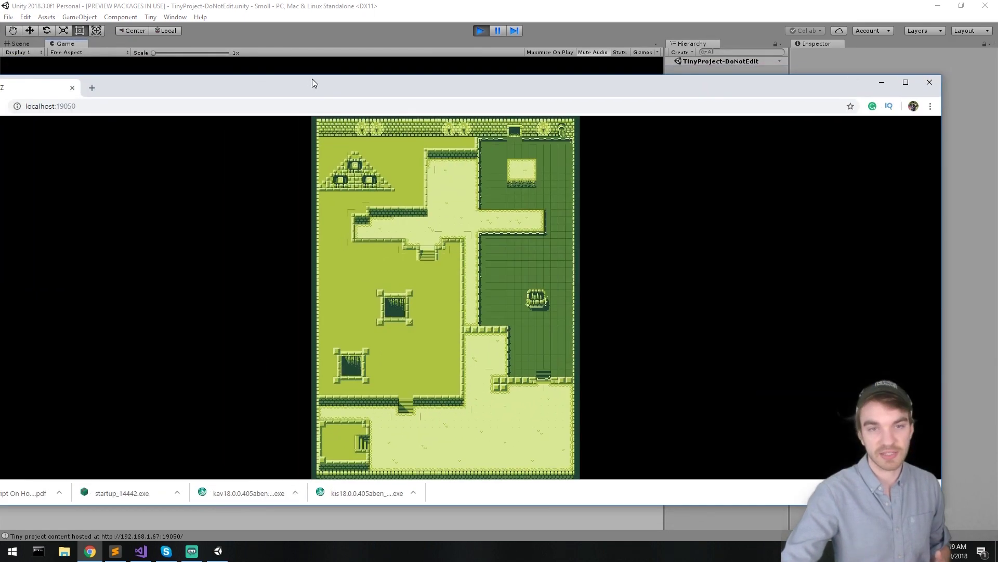
double_click(312, 79)
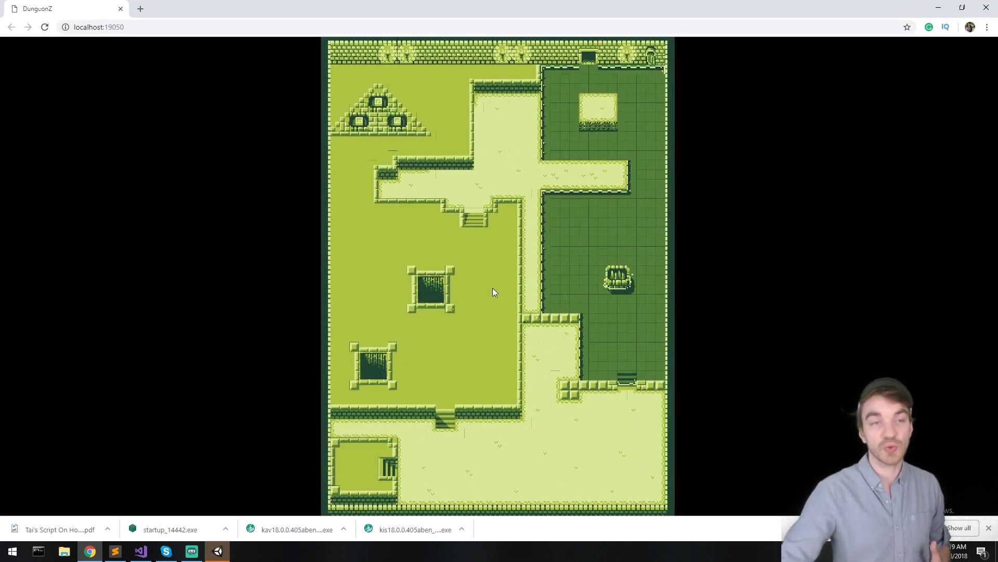
drag(378, 19, 427, 177)
key(super+Up)
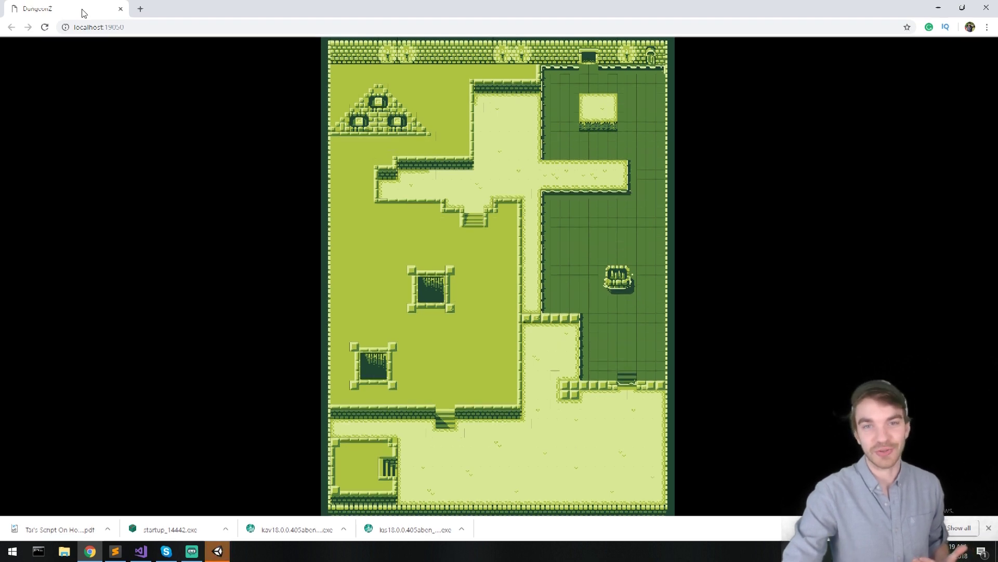
key(alt+Tab)
click(481, 29)
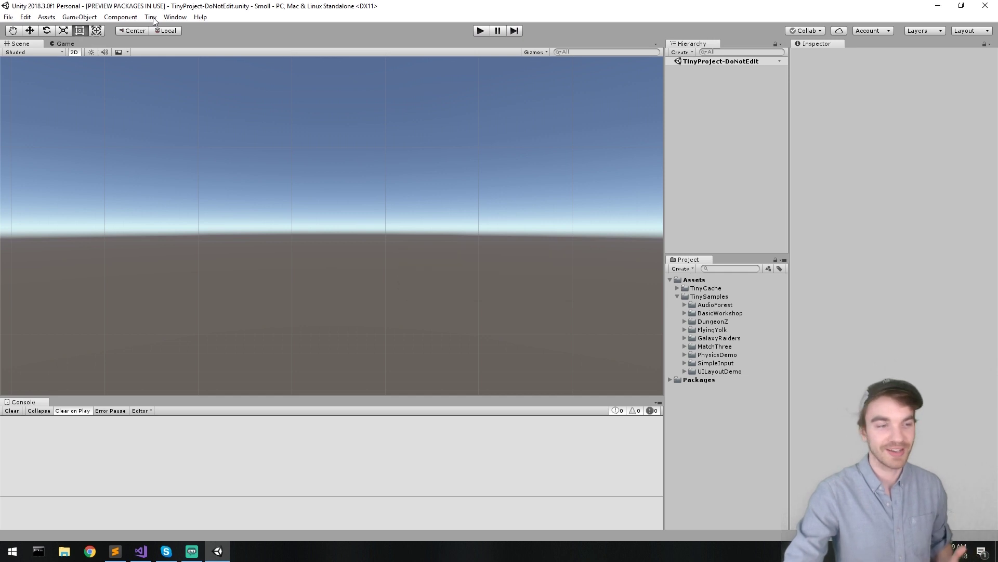
- Load the FlyingYolk Tiny project from the TinySamples folder, discarding the unsaved changes to DungeonZ
click(152, 18)
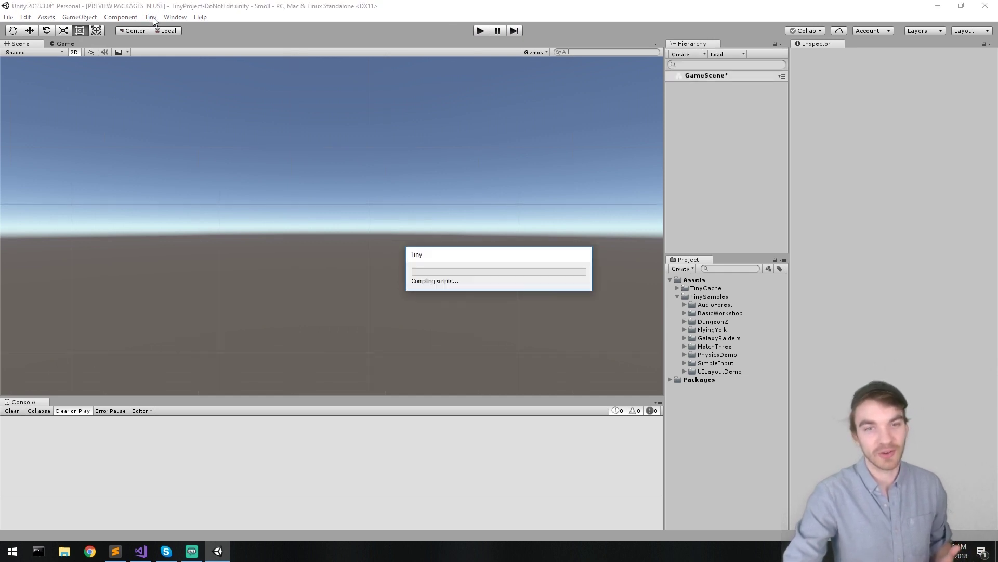
click(154, 20)
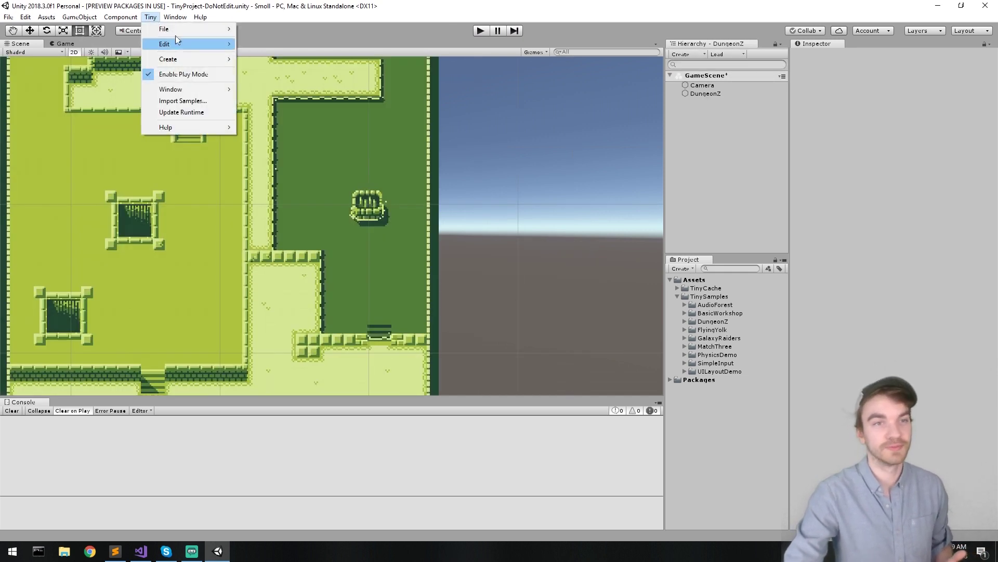
mouse_move(167, 42)
click(291, 42)
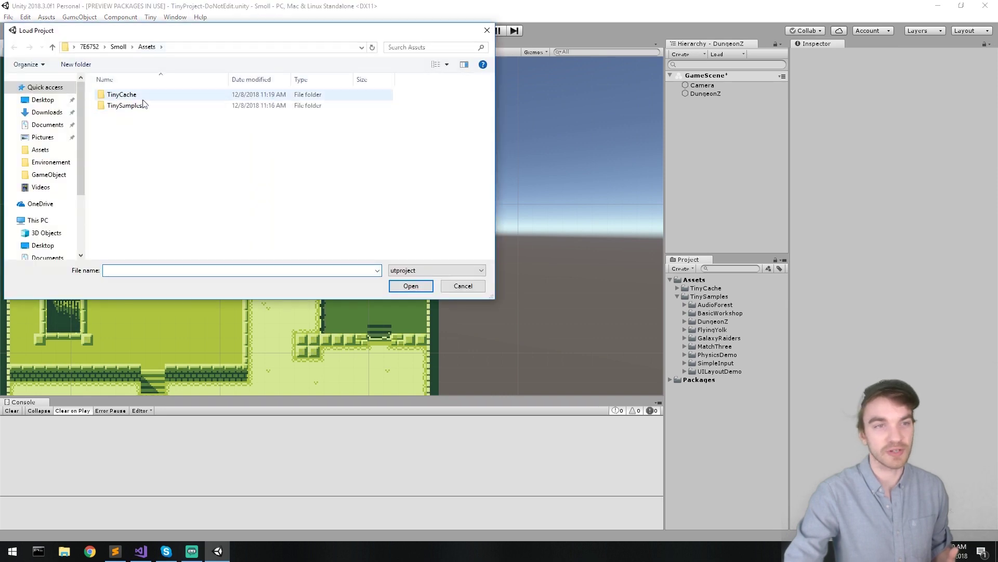
double_click(131, 105)
double_click(125, 127)
click(141, 151)
double_click(141, 150)
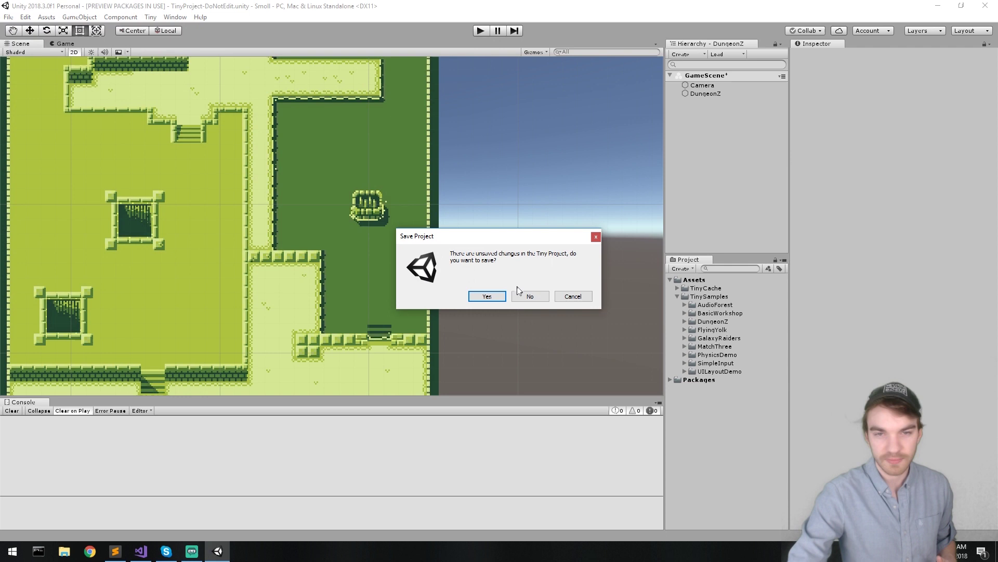
click(537, 298)
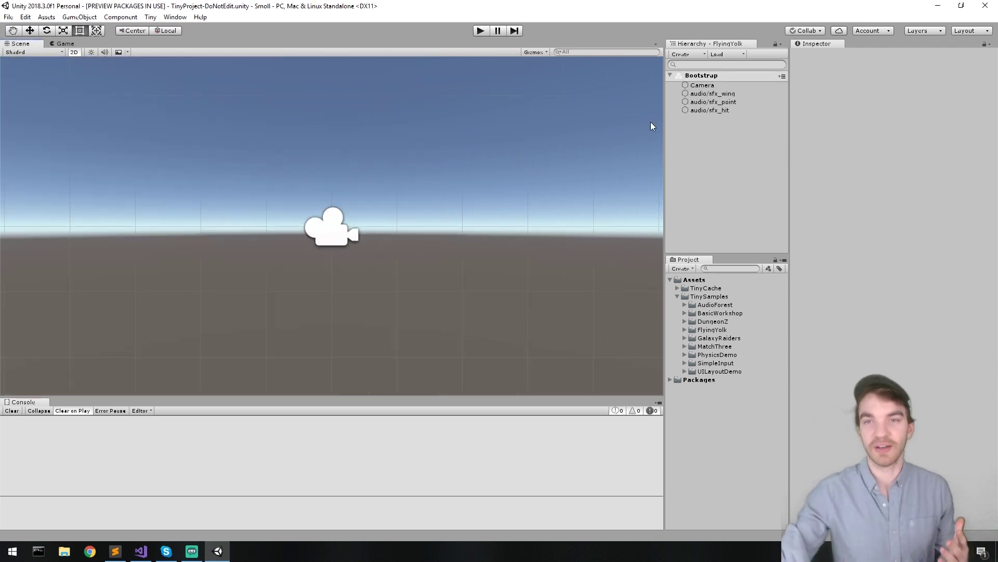
- Load the Tutorial, Pipes, Score, GameScene and GameOver entity groups alongside Bootstrap to view them together in the scene
click(724, 54)
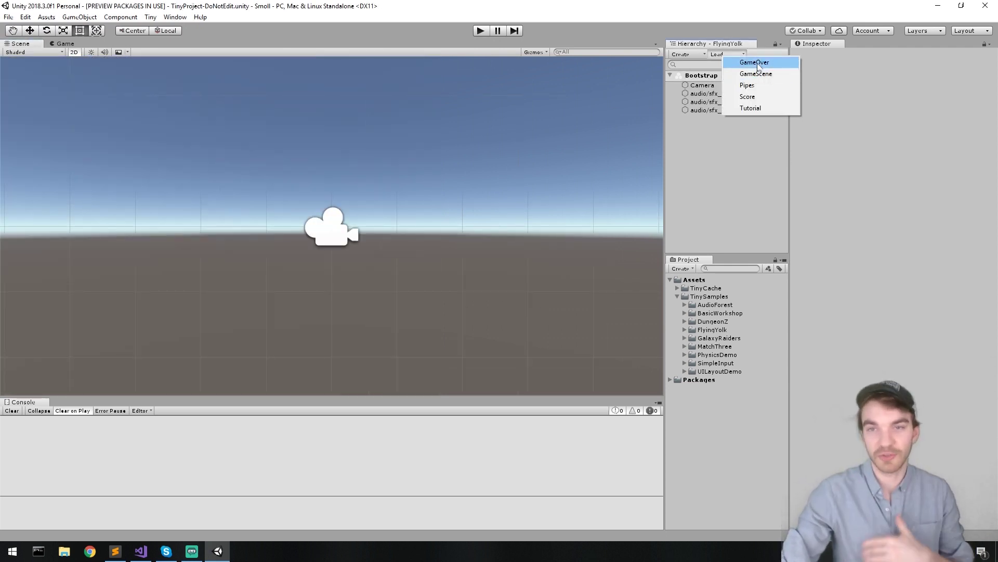
click(764, 110)
click(727, 54)
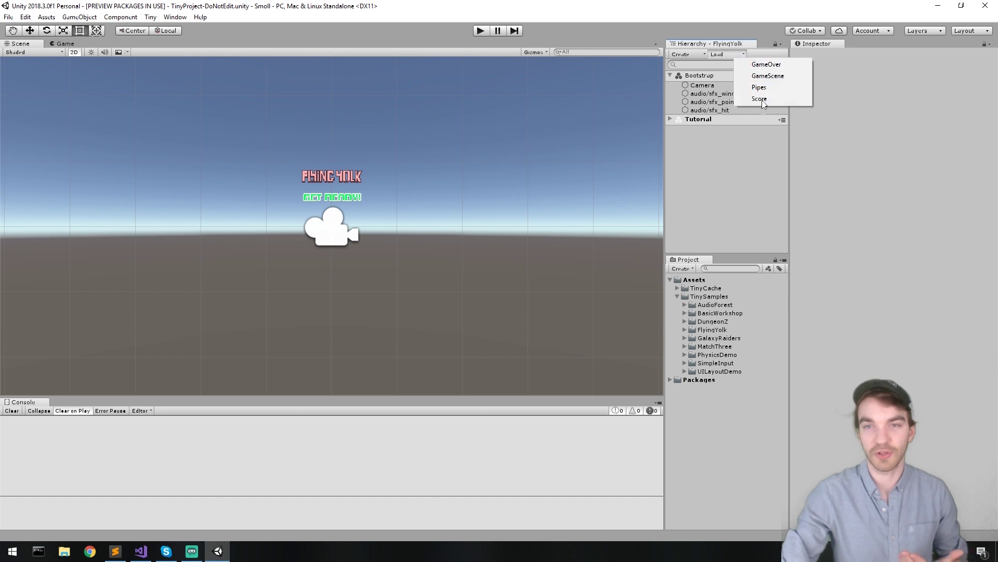
click(760, 86)
click(727, 54)
click(758, 86)
click(728, 54)
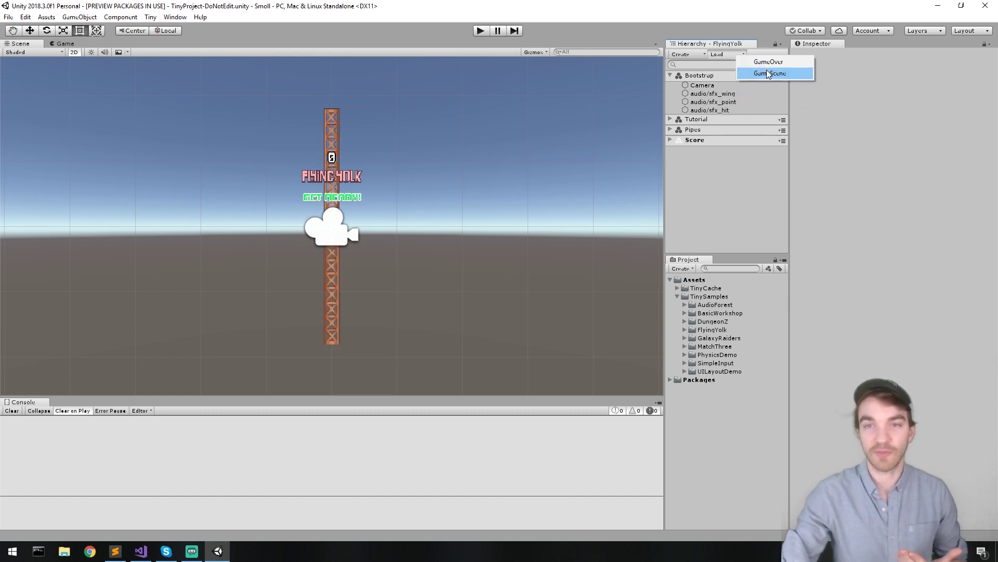
click(759, 74)
click(734, 54)
click(748, 65)
scroll(440, 167, down, 3)
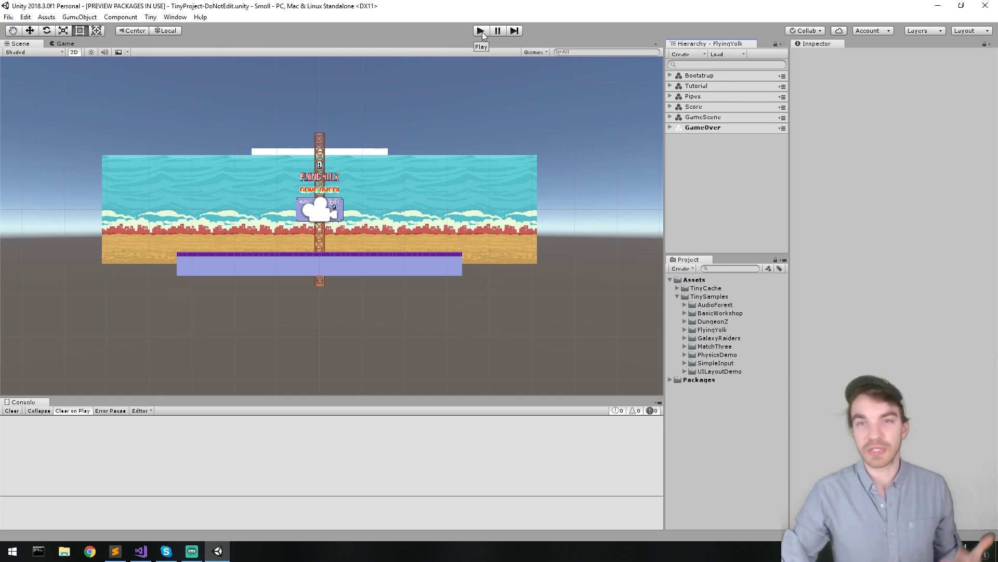
- Unload every entity group except Bootstrap
click(782, 76)
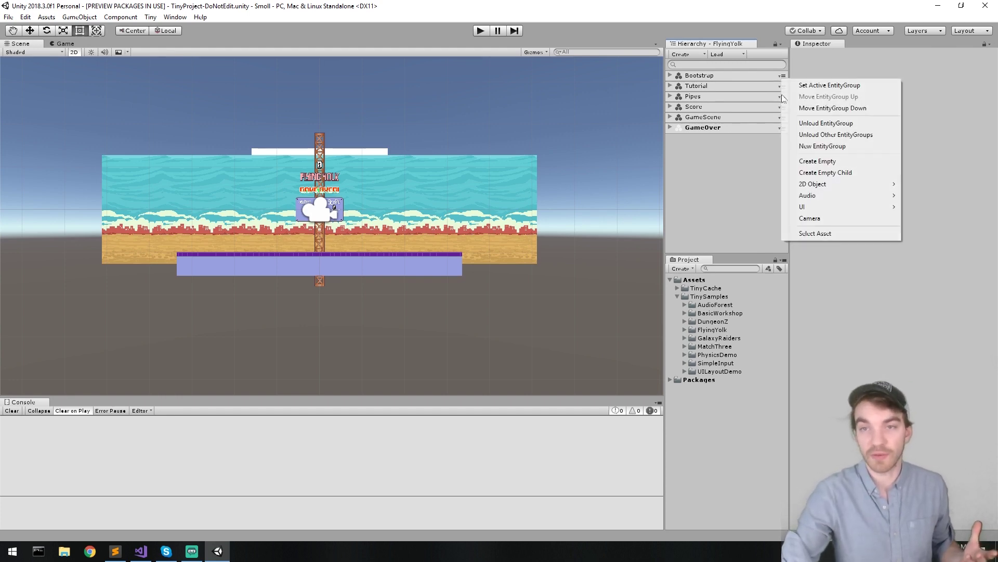
click(848, 135)
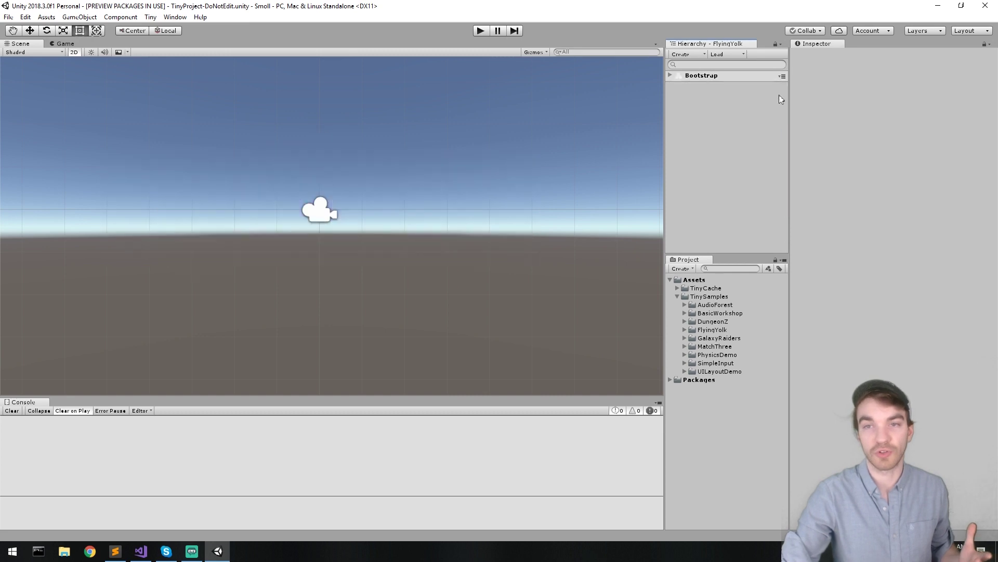
click(670, 76)
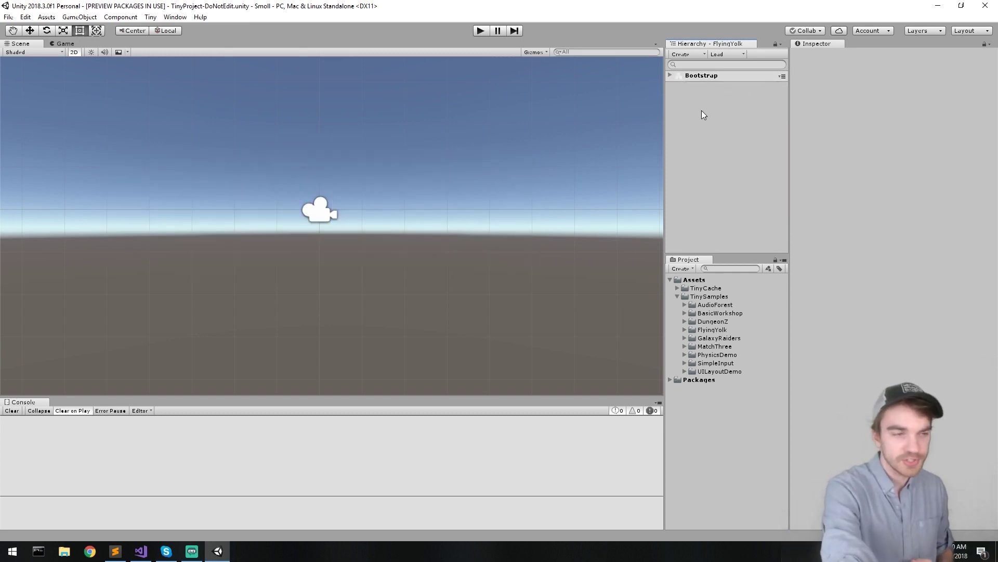
- Run the FlyingYolk project in the browser and highlight the port number in its localhost address
click(479, 31)
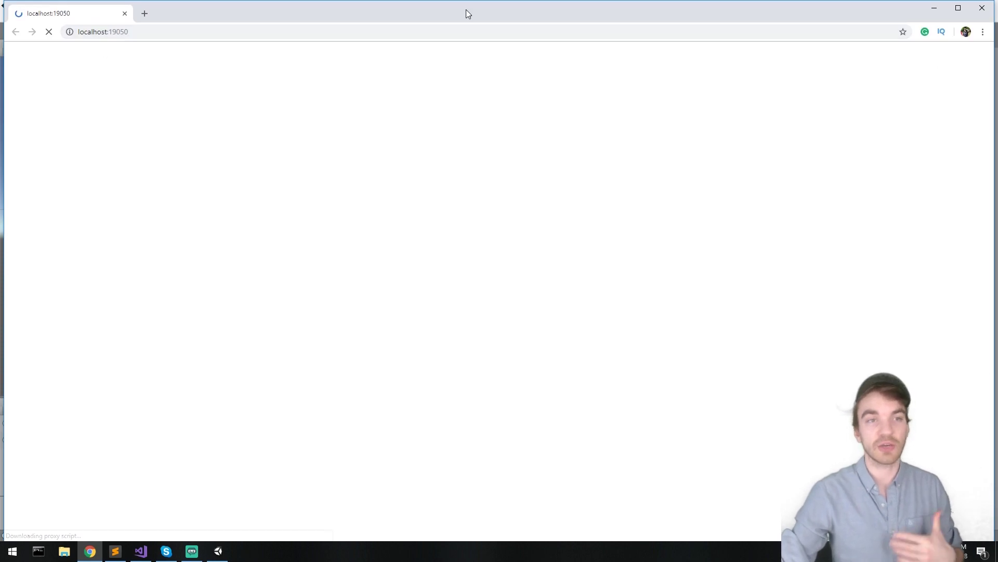
drag(466, 9, 474, 63)
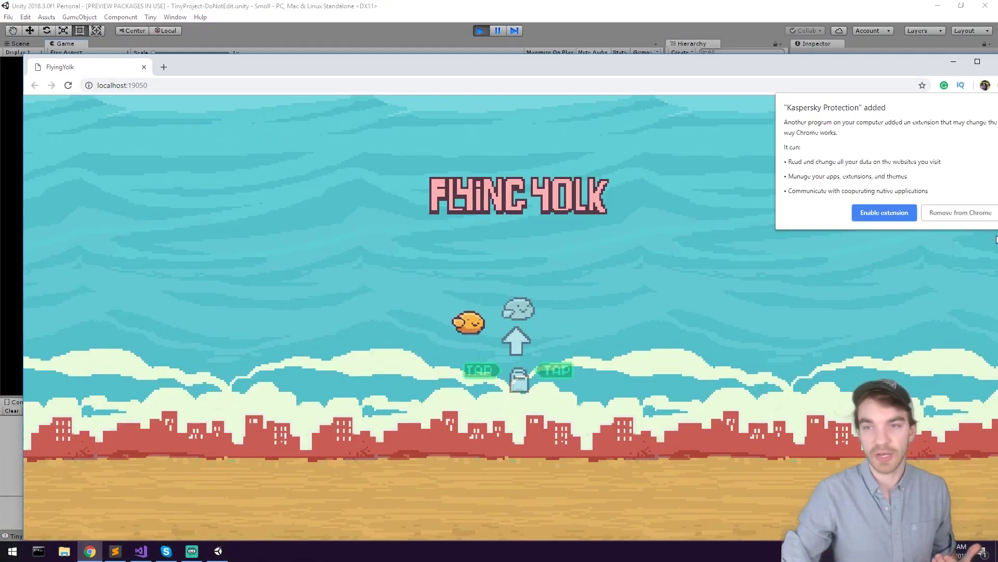
drag(883, 71, 870, 29)
click(106, 48)
click(130, 49)
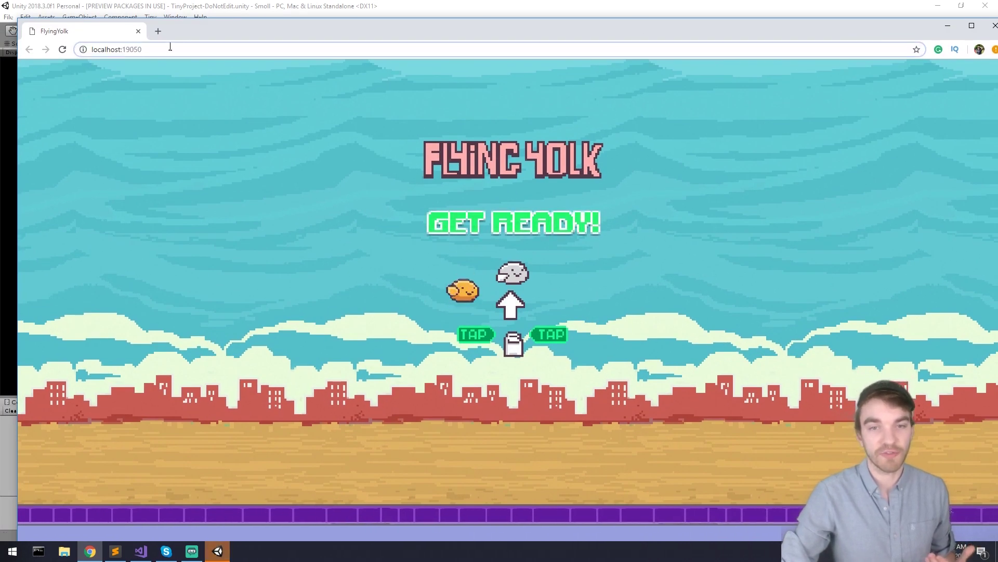
double_click(134, 49)
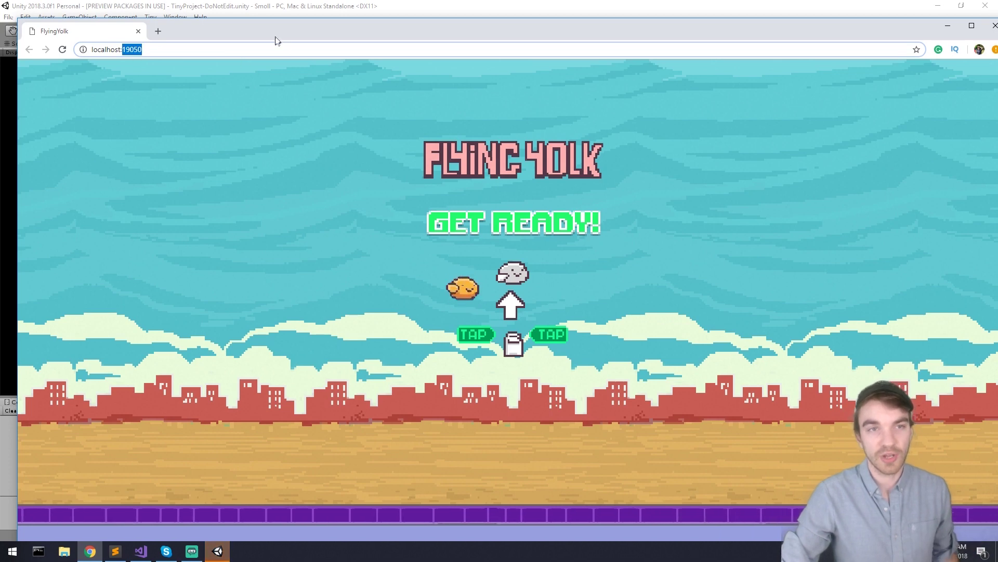
- Start the Flying Yolk game in the browser and try it out by making the bird flap repeatedly
drag(278, 41, 275, 78)
click(416, 216)
click(422, 234)
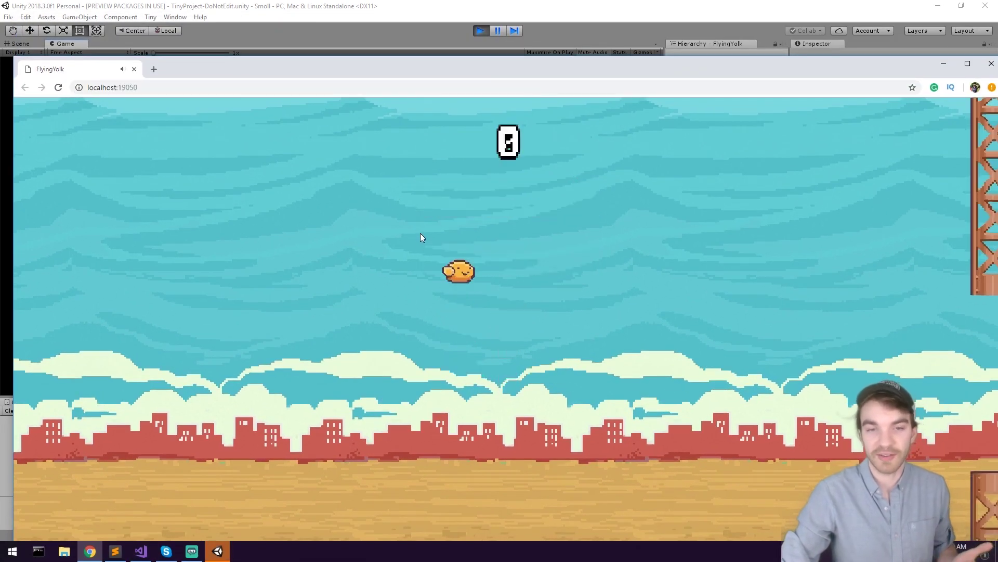
click(423, 249)
click(421, 250)
click(421, 250)
click(421, 251)
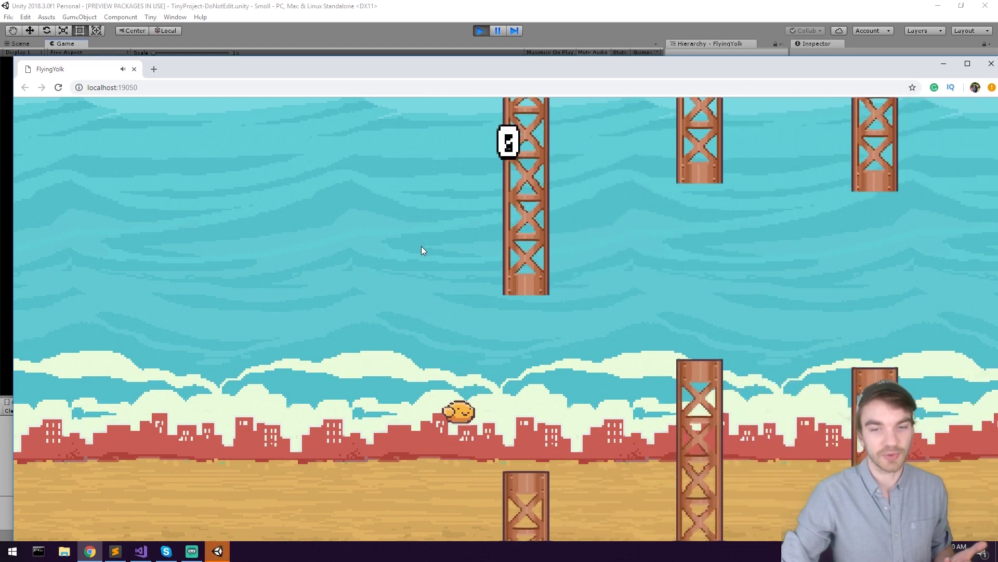
click(380, 245)
- Switch back to the Unity editor and choose 192.168.1.72 (Chrome 4) as the active client in play mode
drag(192, 71, 183, 35)
key(alt+Tab)
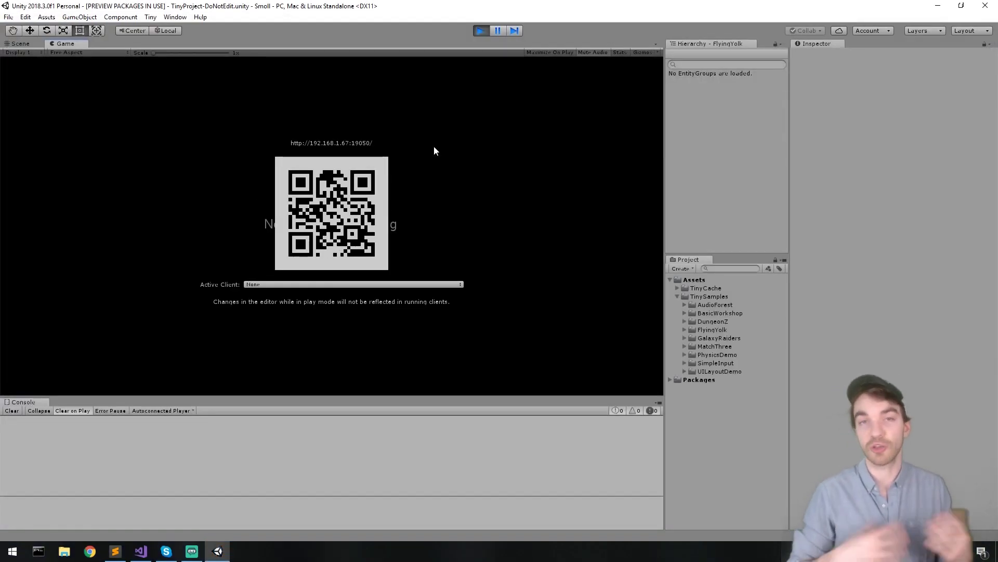
click(323, 285)
click(586, 237)
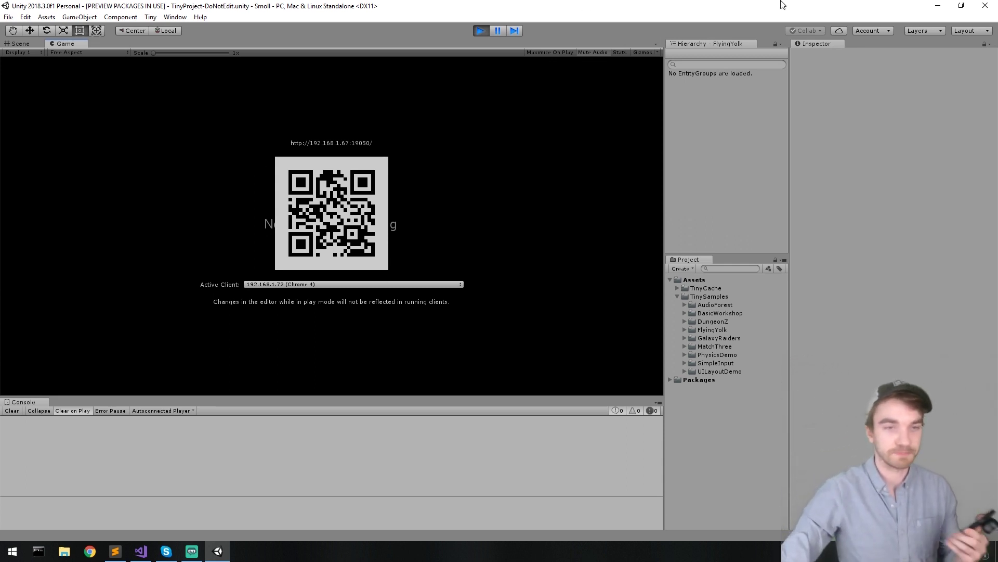
click(323, 284)
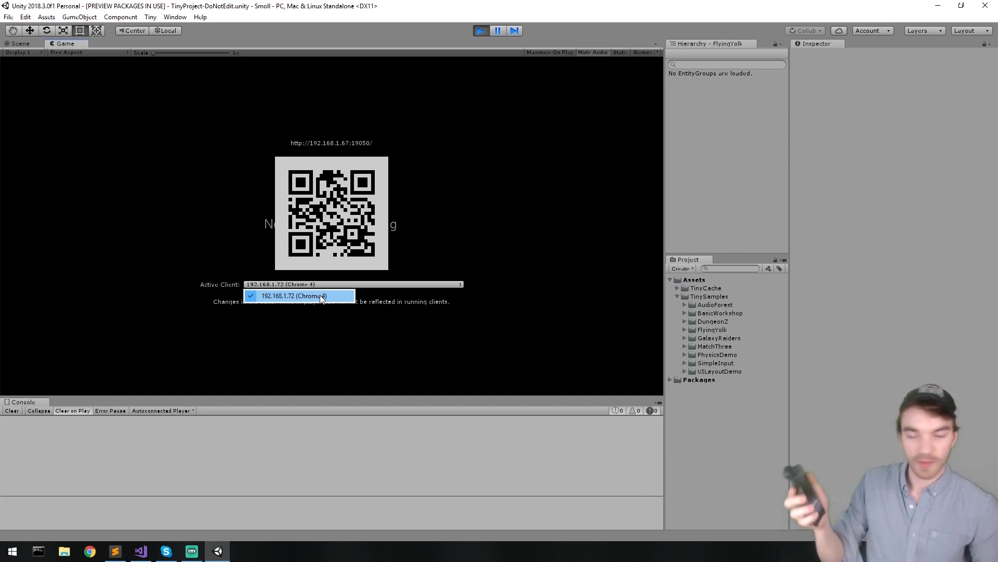
click(320, 295)
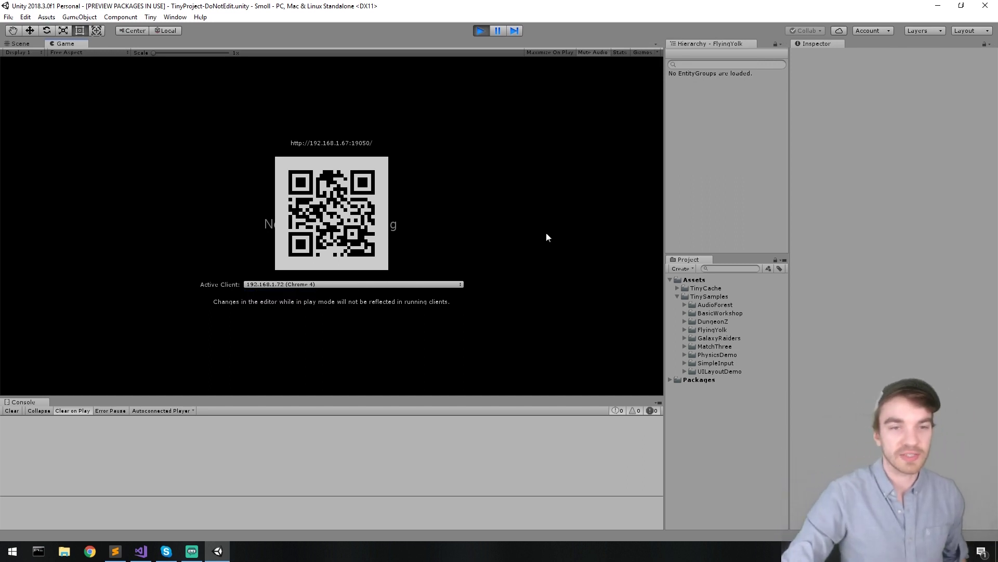
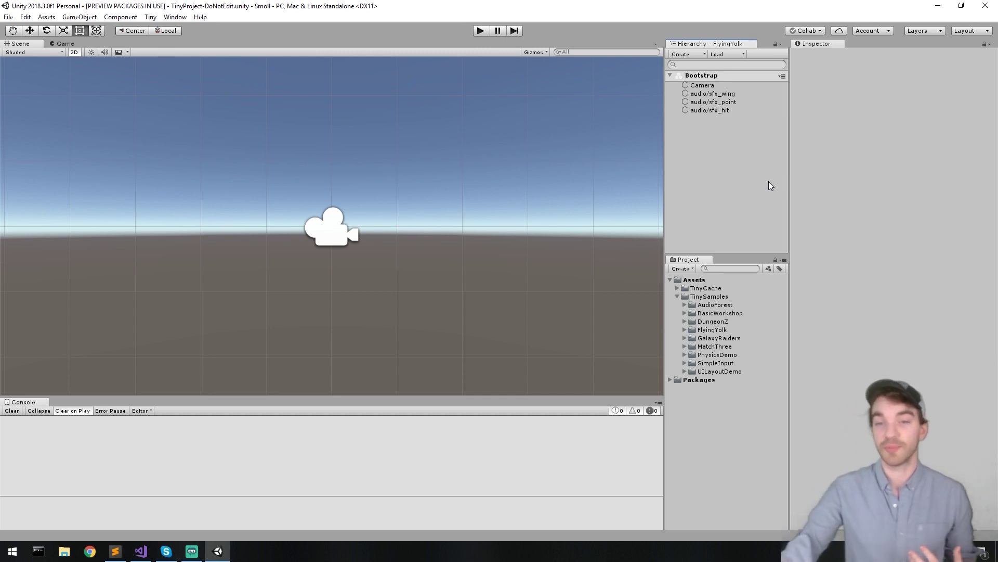
- Look through the TypeScript files in FlyingYolk's Scripts folder, from AudioService to GroundCollisionSystem, examining the code of each
click(684, 330)
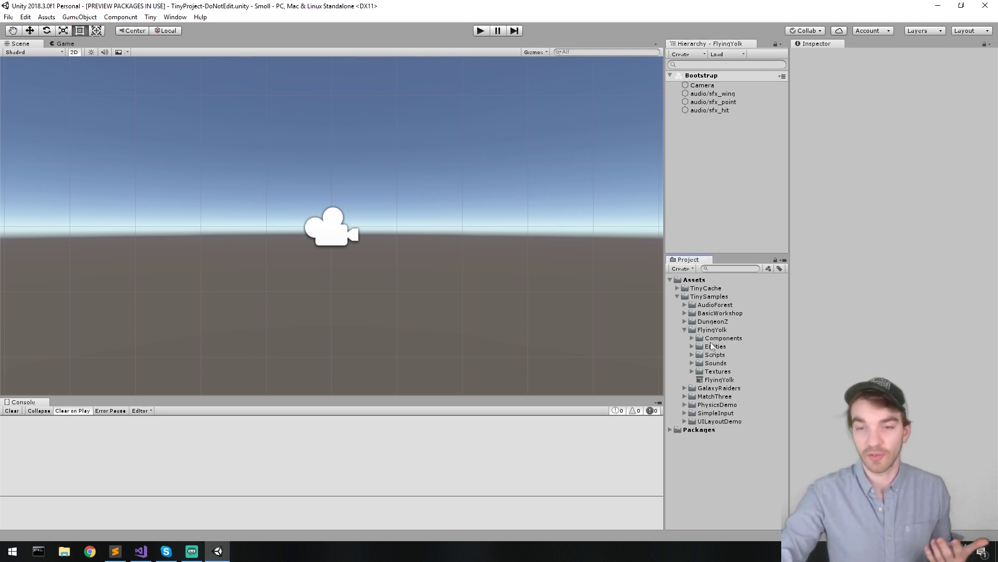
click(692, 355)
click(730, 362)
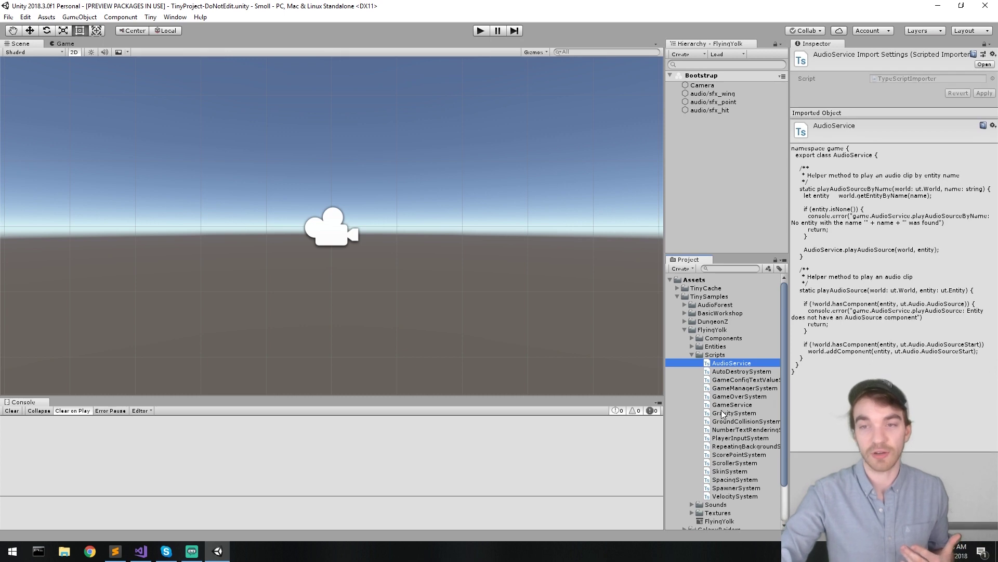
key(Down)
key(Down)
key(Down)
key(Down)
key(Down)
key(Down)
key(Down)
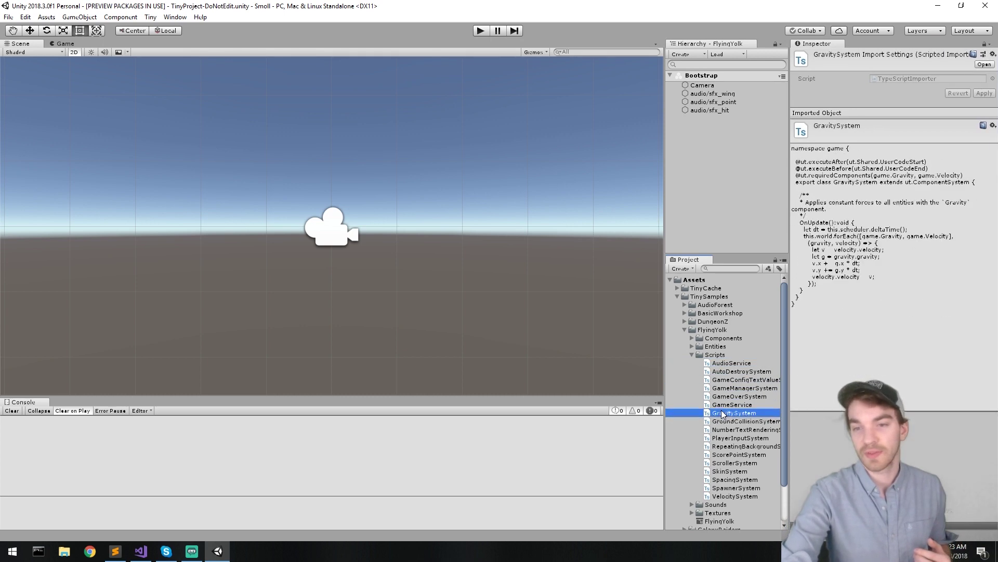
scroll(722, 411, down, 3)
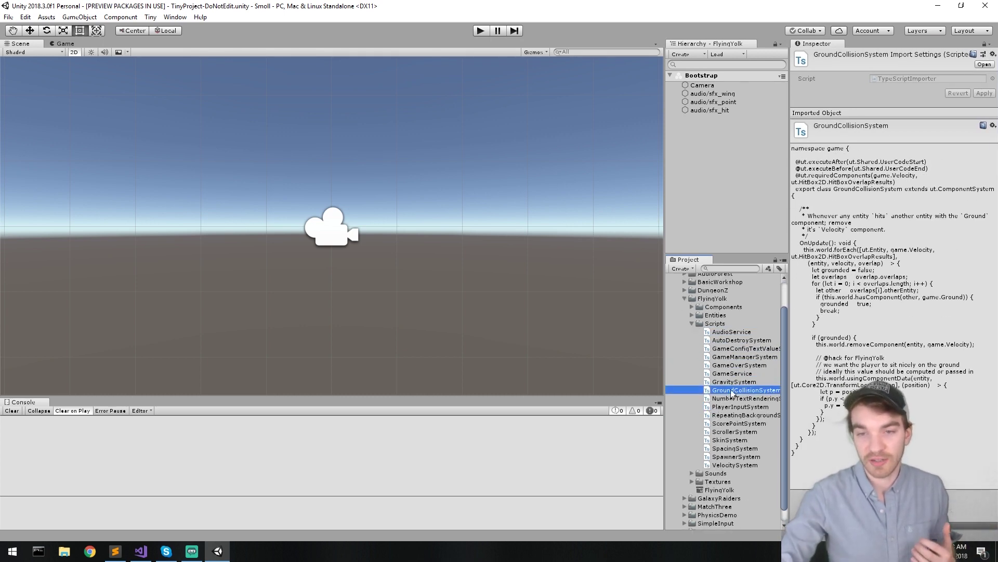
- Look through the entity groups in FlyingYolk's Entities folder, including Bootstrap, GameOver, GameScene and Pipes
scroll(735, 361, down, 1)
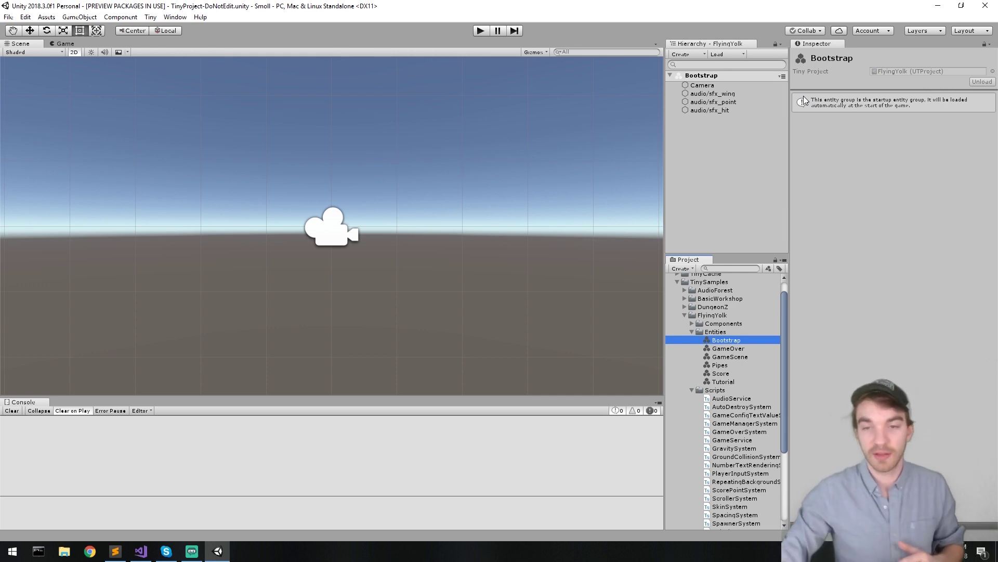
click(734, 349)
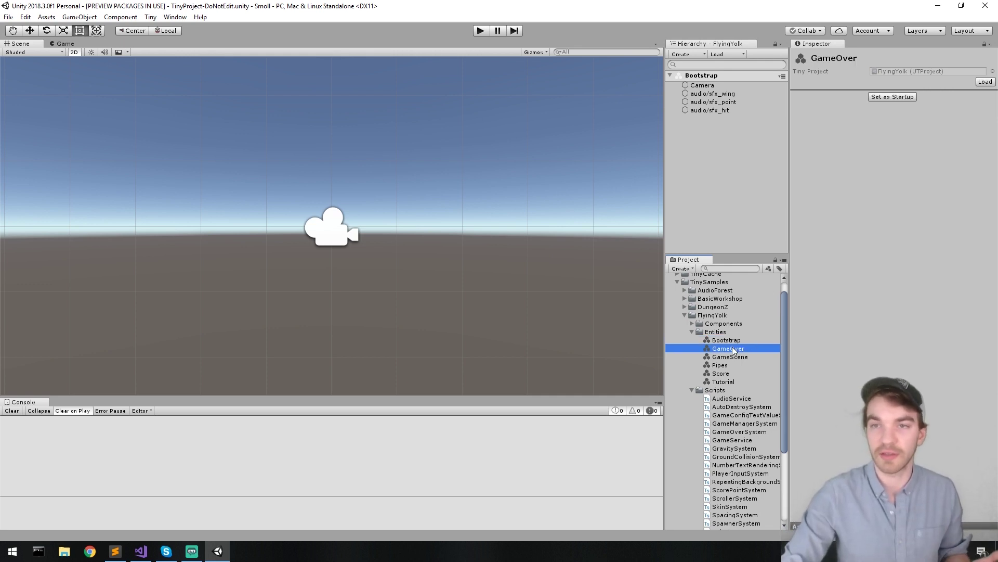
click(725, 358)
click(724, 365)
key(Down)
key(Down)
key(Up)
key(Up)
key(Up)
key(Up)
key(Up)
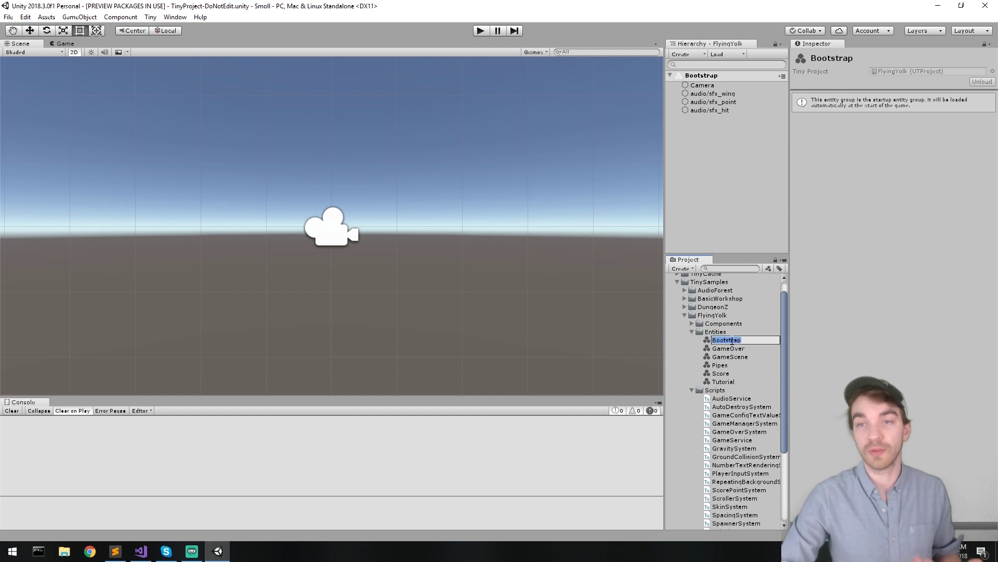
- Load the GameOver, Pipes, Score, GameScene and Tutorial entity groups alongside Bootstrap and go over the loaded groups
click(728, 348)
click(714, 341)
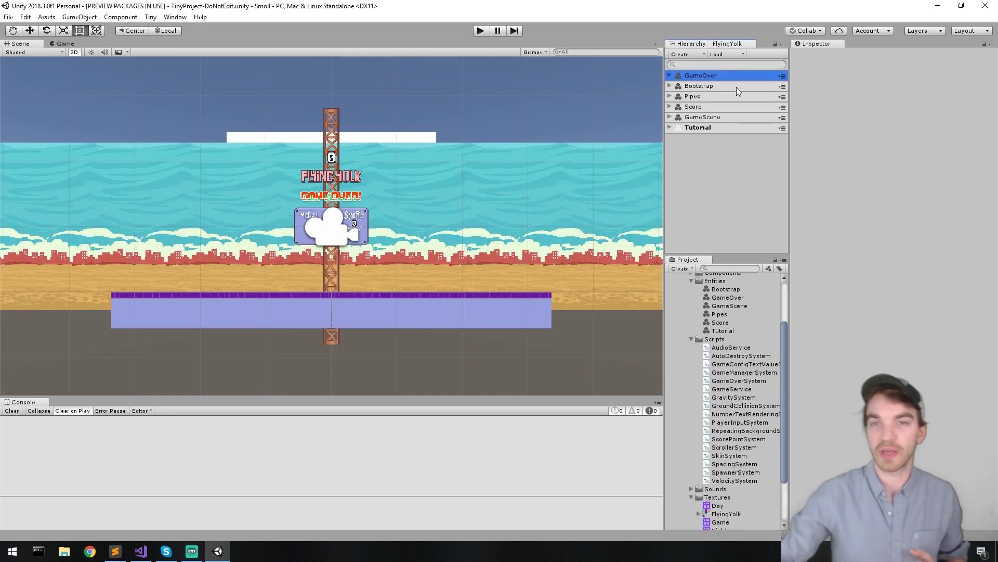
click(701, 86)
click(716, 78)
click(713, 95)
click(714, 87)
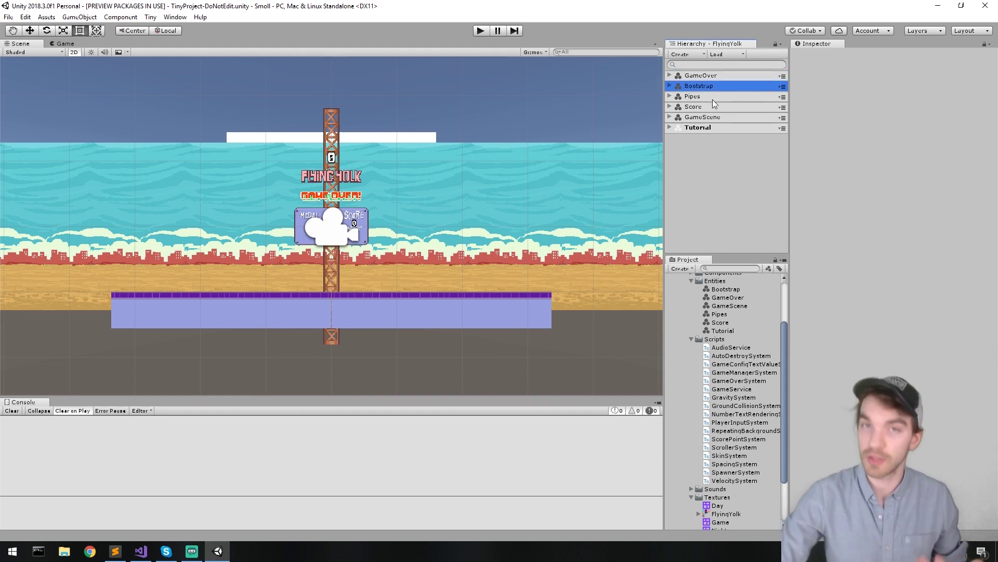
- Unload every entity group except GameScene from the hierarchy
click(697, 103)
click(703, 117)
right_click(703, 117)
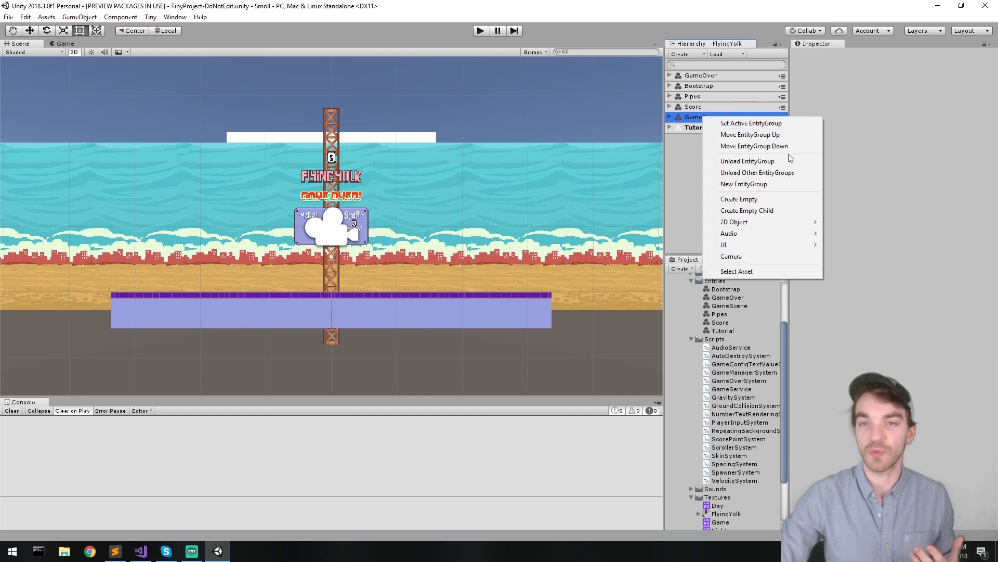
click(771, 173)
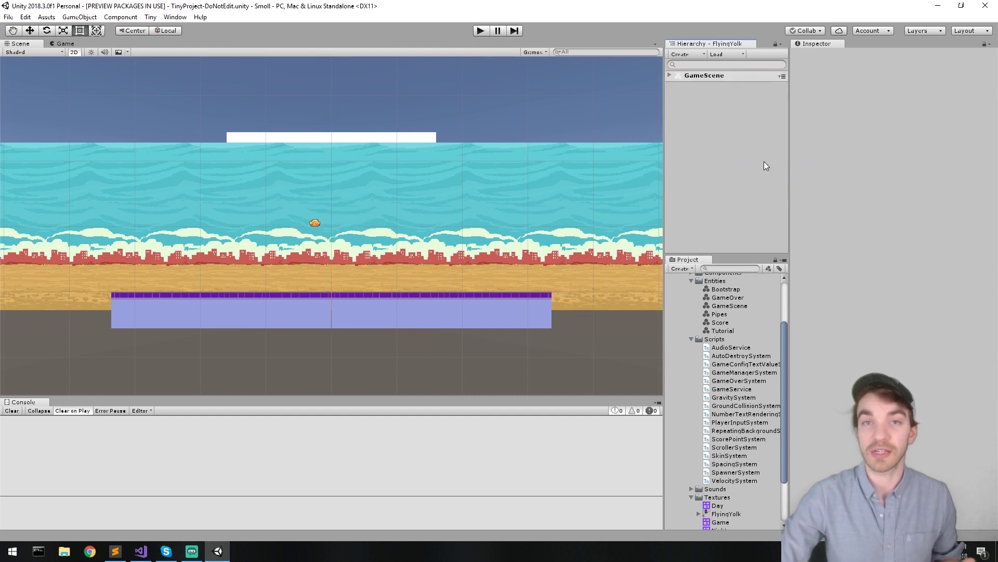
- Load the Bootstrap entity group again and unload all other entity groups
click(733, 54)
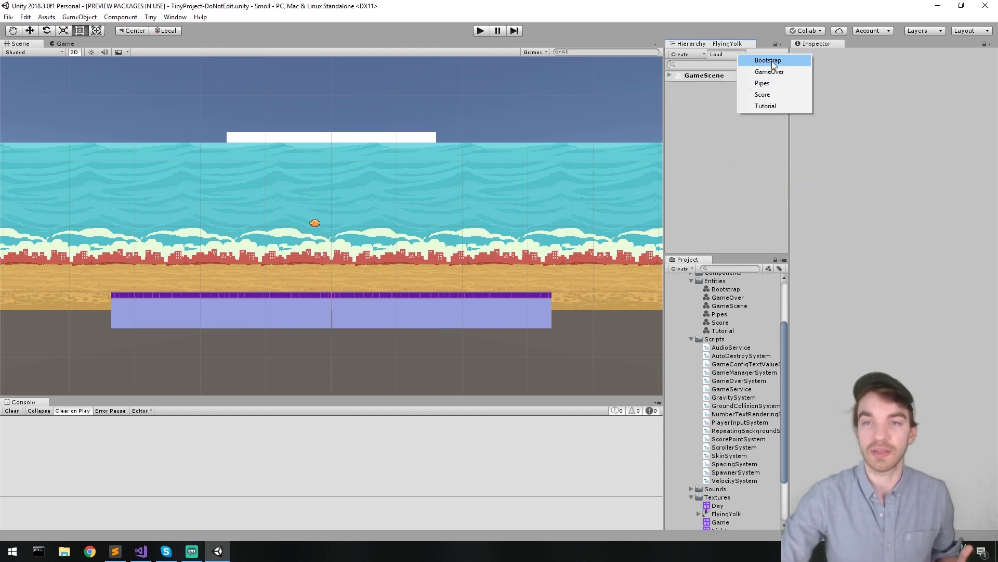
click(756, 61)
click(702, 87)
right_click(704, 87)
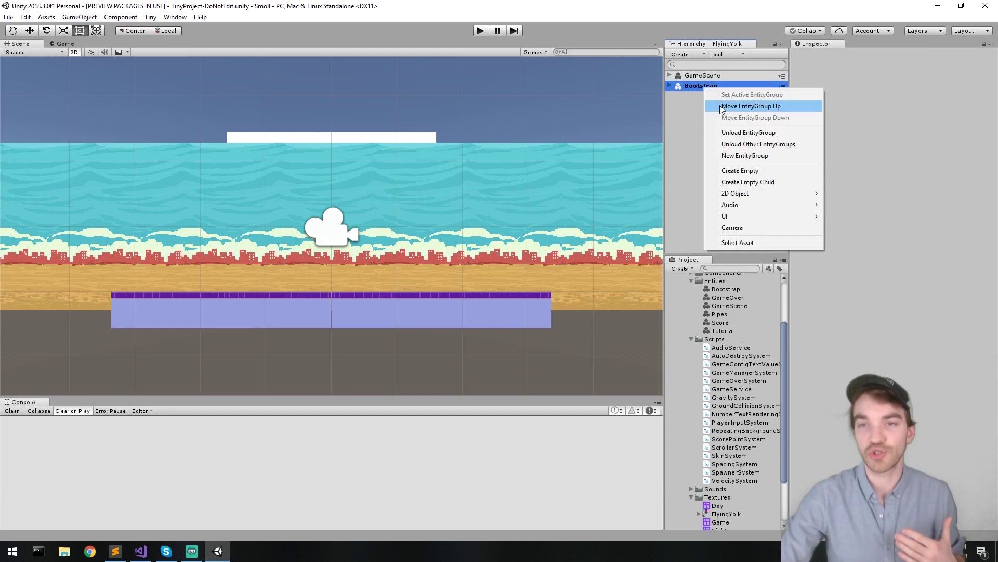
click(757, 144)
- Expand the Bootstrap entity group and examine the properties of its Camera and the sfx_wing, sfx_point and sfx_hit audio entities
click(669, 76)
click(701, 77)
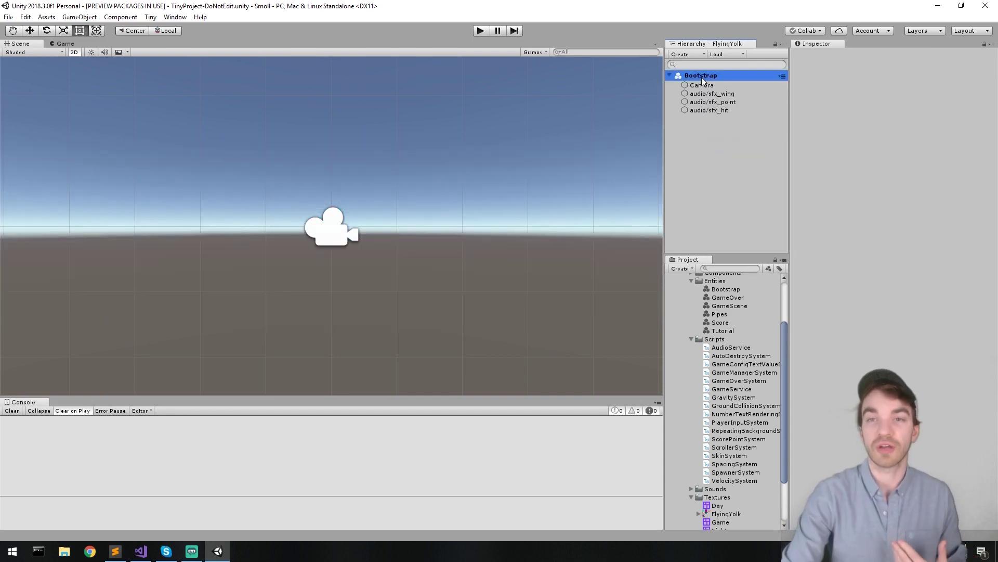
key(Down)
key(Down)
key(Down)
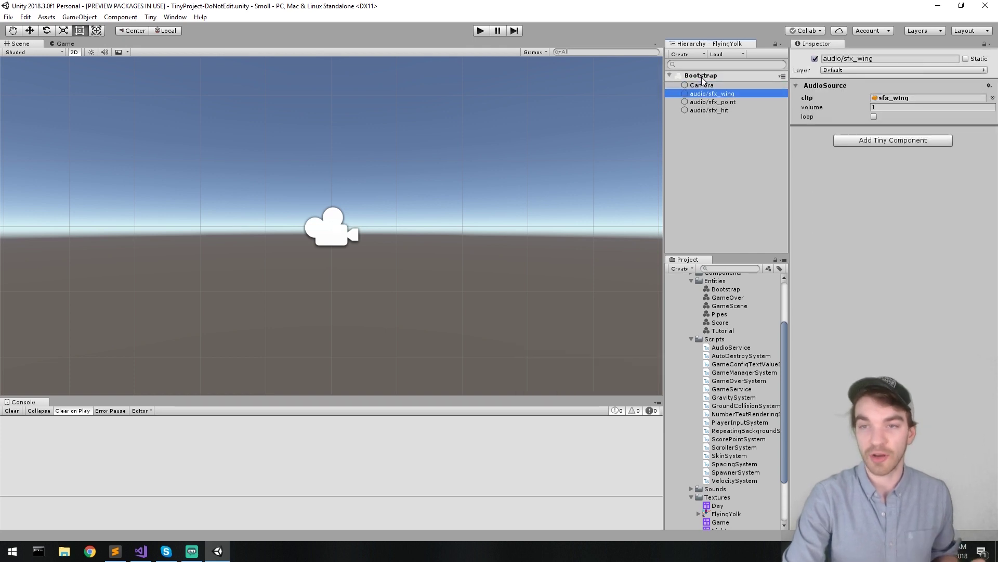
key(Down)
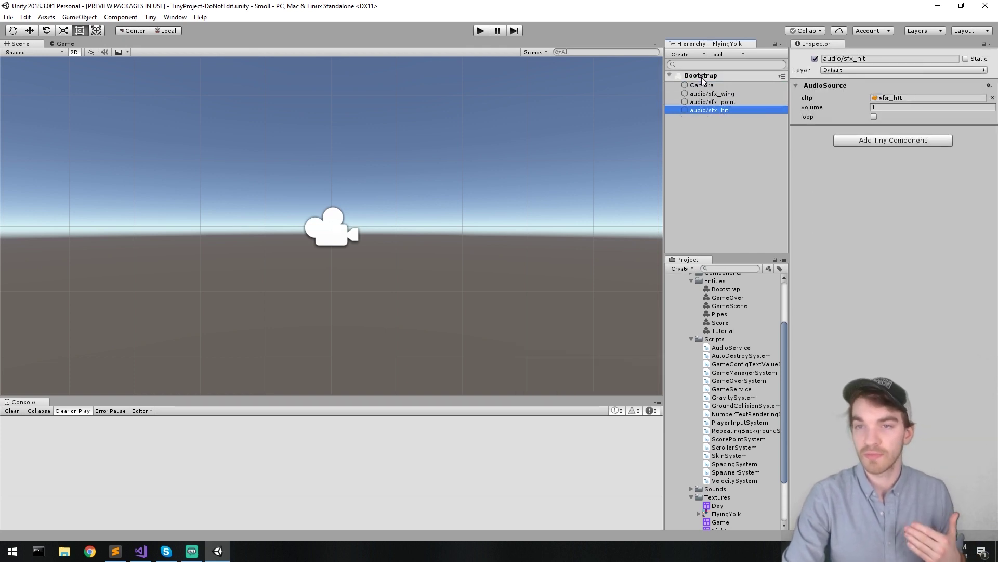
key(Up)
key(Up)
key(Up)
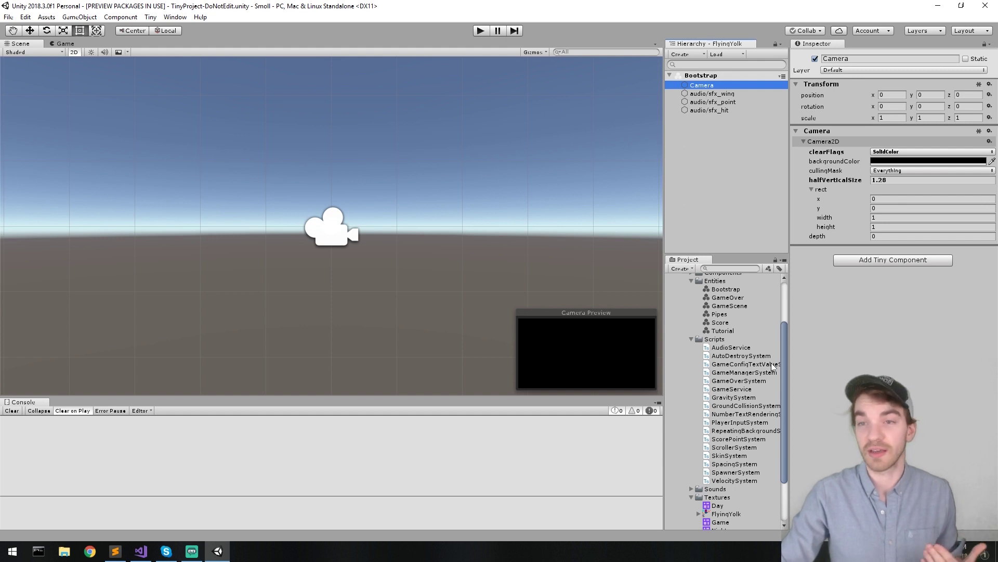
click(697, 127)
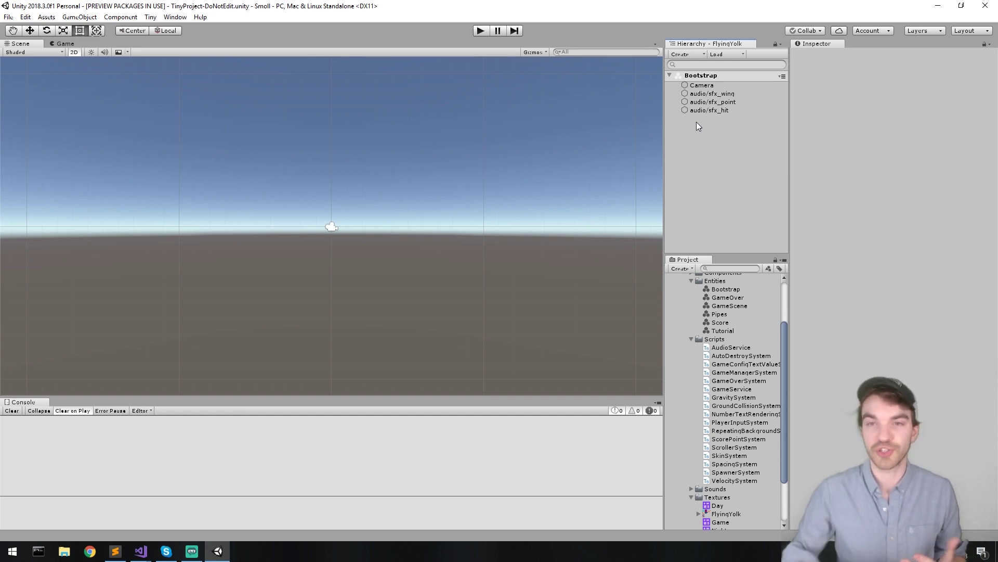
click(697, 77)
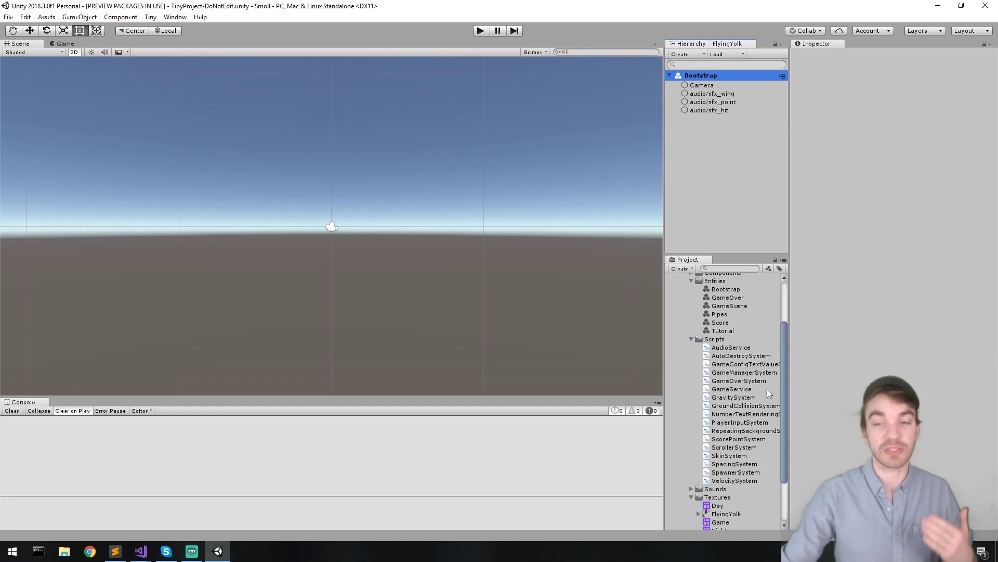
- Look through the game management scripts in FlyingYolk's Scripts folder and open GameService in Visual Studio
click(756, 381)
key(Down)
key(Up)
key(Up)
key(Up)
key(Down)
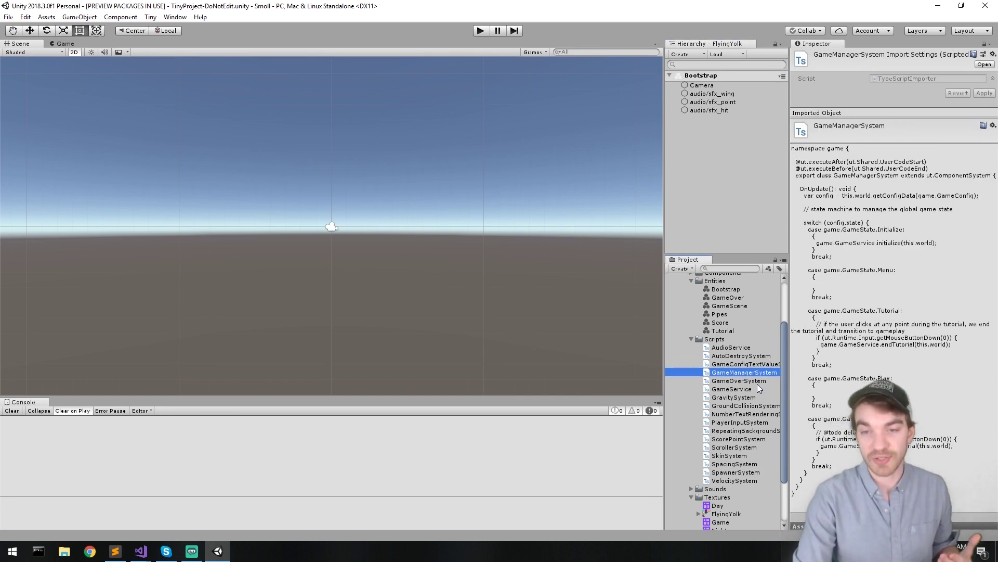
key(Down)
key(Down)
double_click(758, 384)
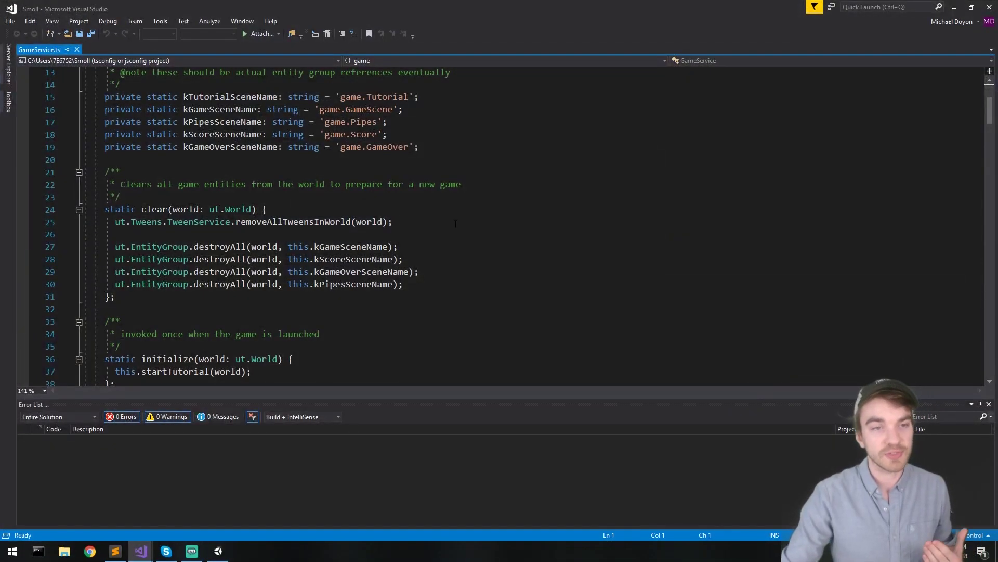
- Read through GameService.ts, examining the scene names and the clear, initialize and startTutorial functions
scroll(261, 240, up, 4)
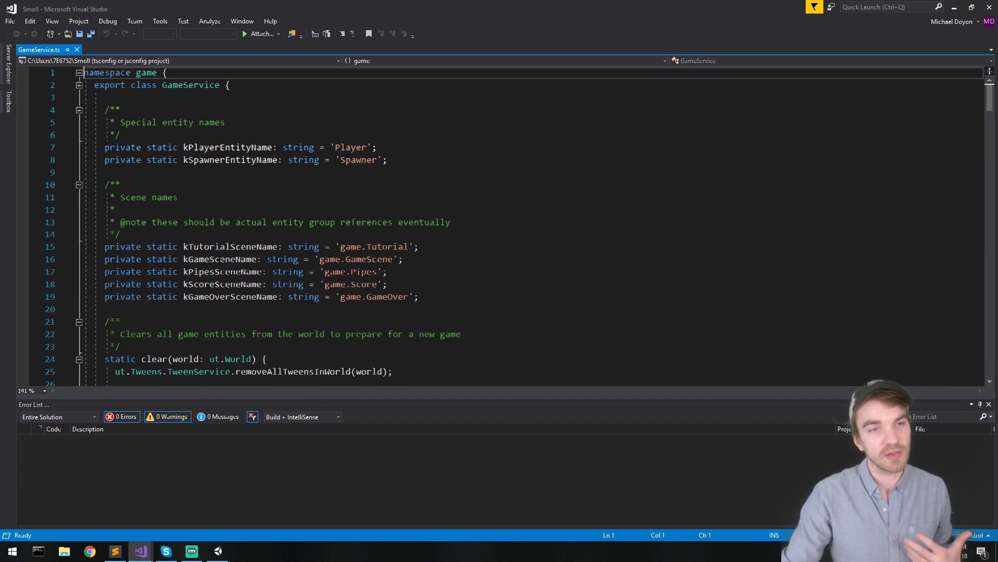
scroll(163, 211, down, 4)
double_click(163, 210)
scroll(165, 218, down, 4)
double_click(167, 224)
scroll(171, 231, down, 5)
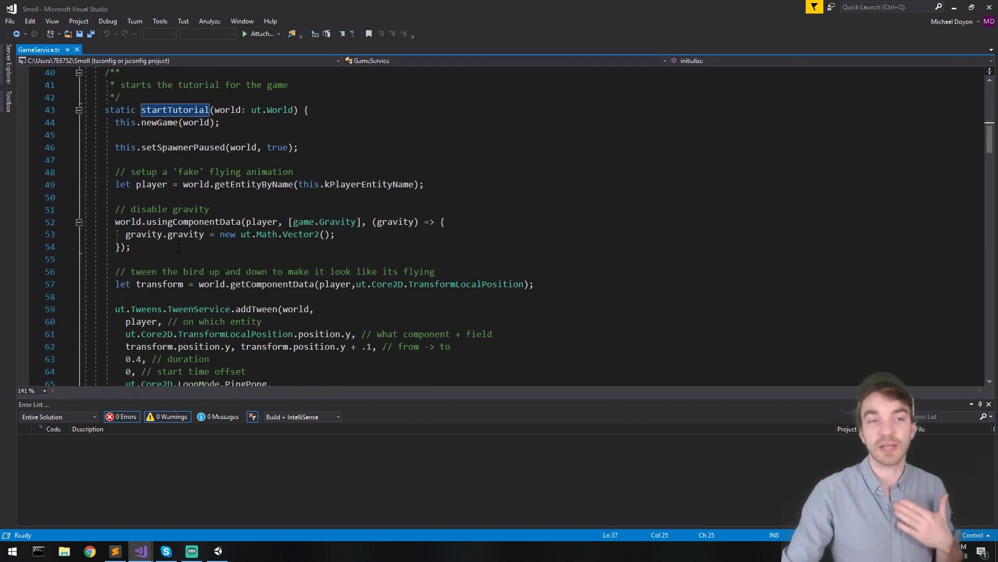
scroll(191, 260, down, 4)
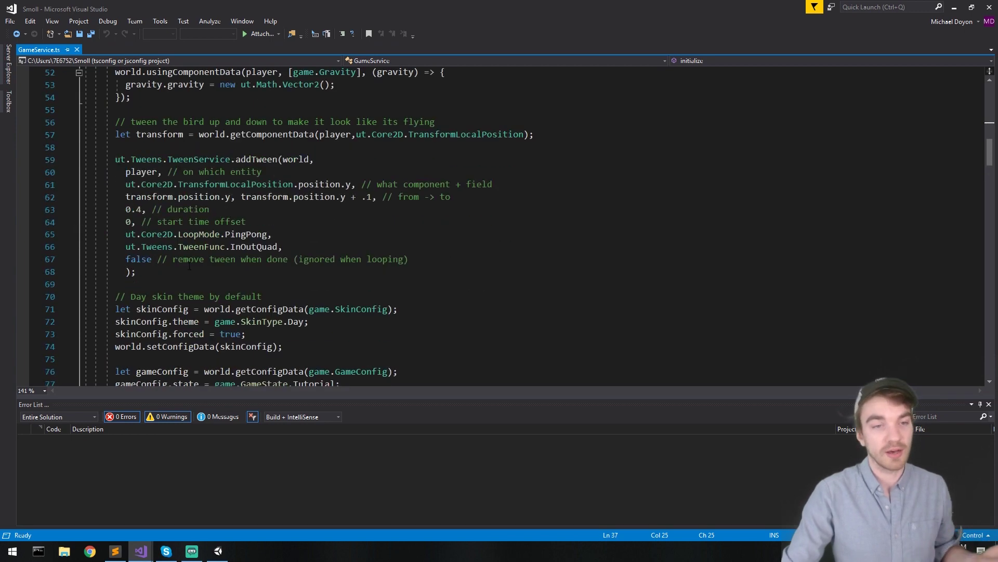
scroll(189, 265, up, 15)
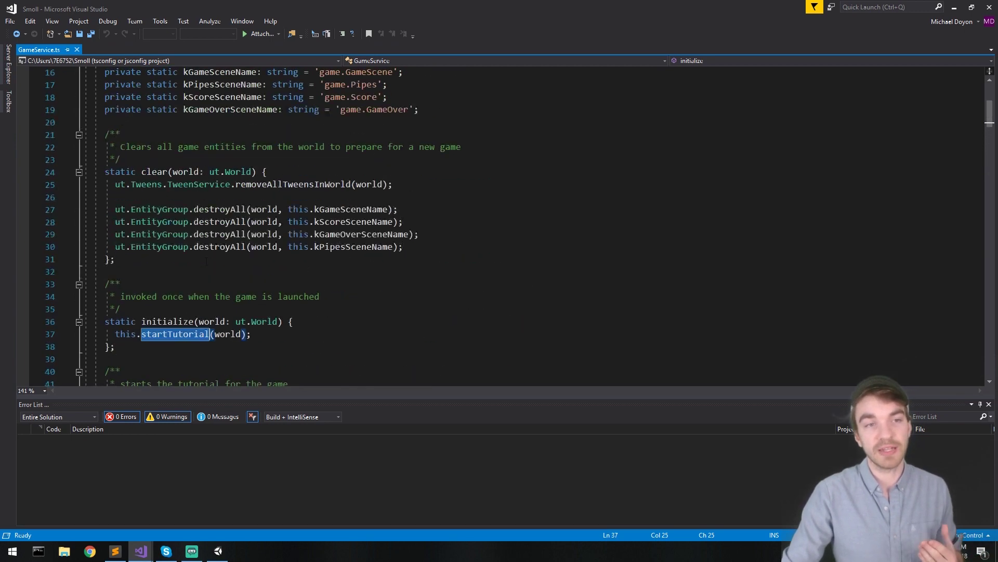
scroll(202, 257, up, 2)
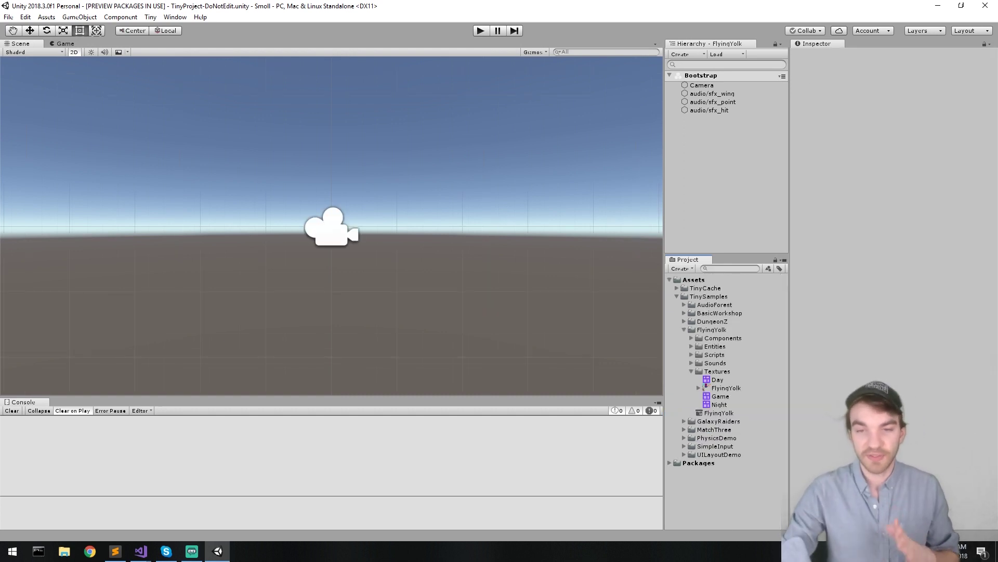
- Select the FlyingYolk project asset and review its build configuration options, keeping Development
click(715, 413)
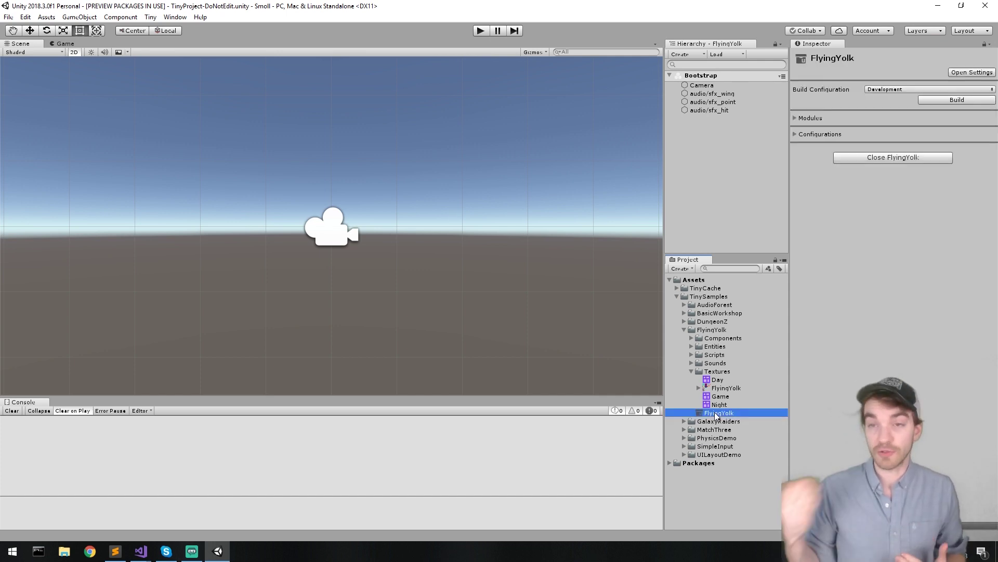
click(878, 88)
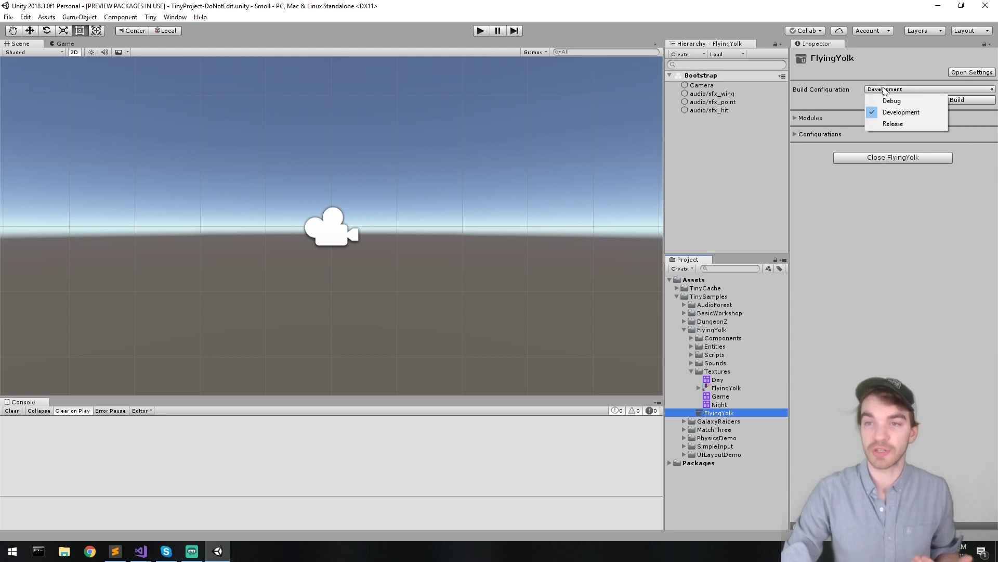
click(899, 110)
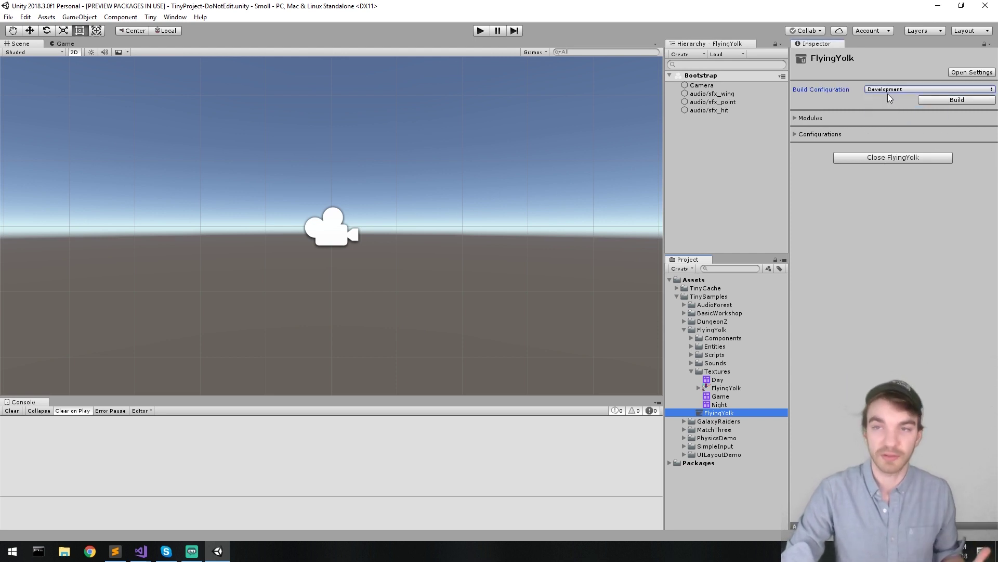
click(887, 91)
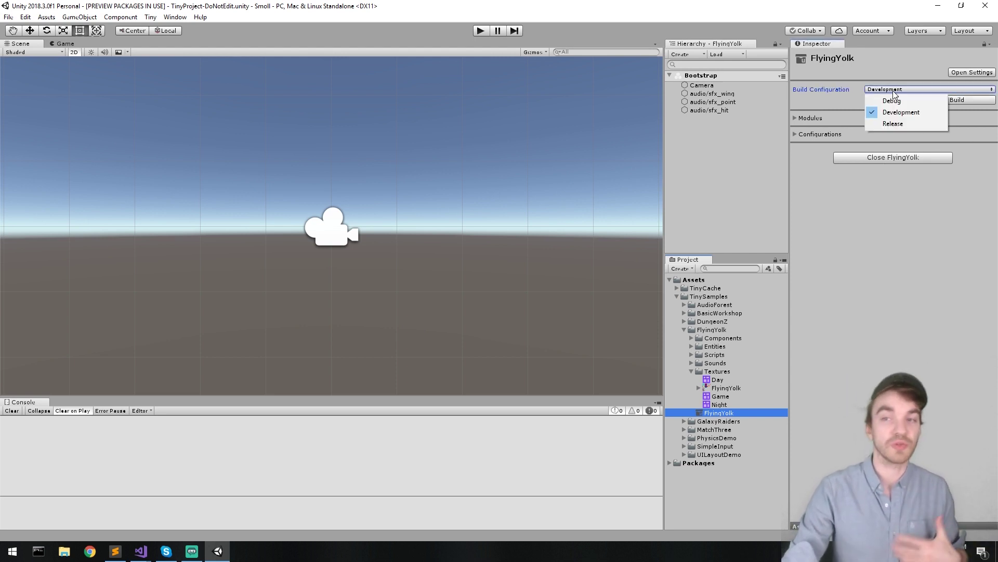
click(928, 207)
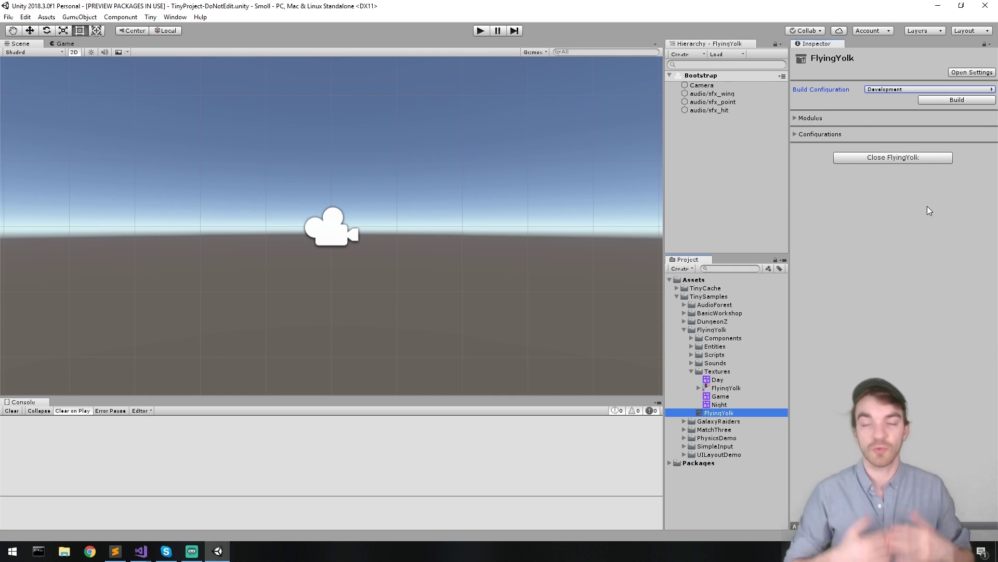
- Expand the FlyingYolk project's Modules list and examine which modules can be included in the build
click(800, 119)
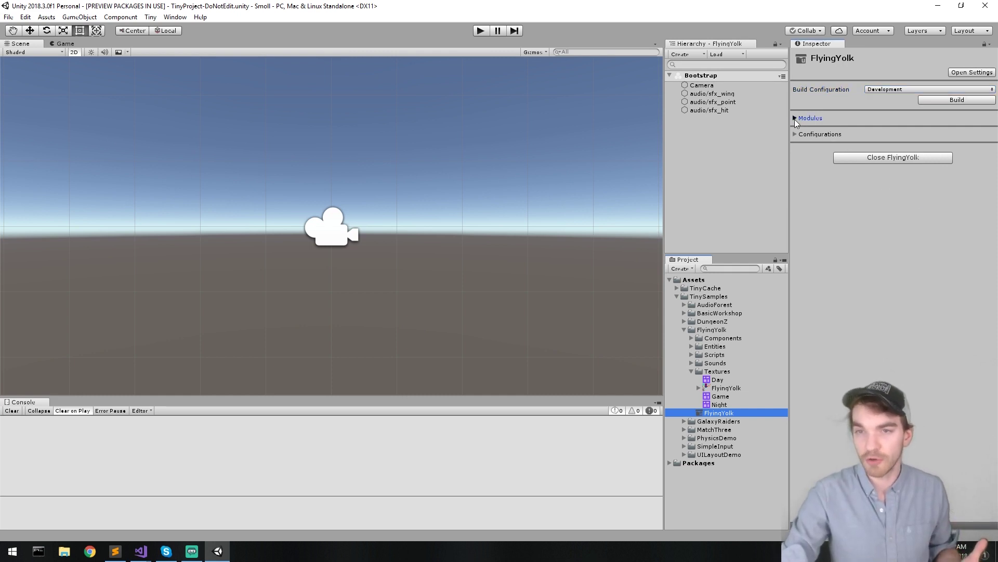
click(794, 119)
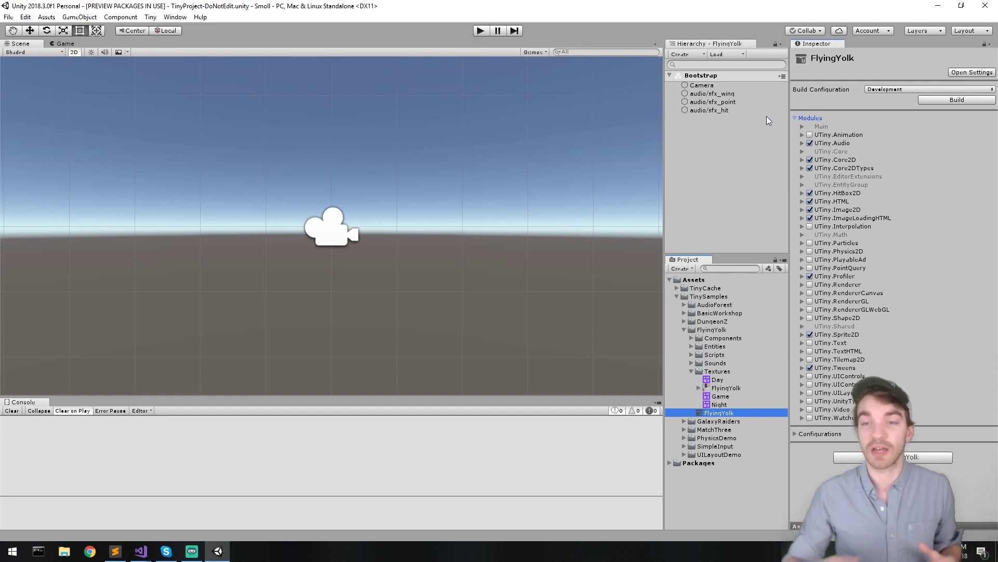
click(808, 198)
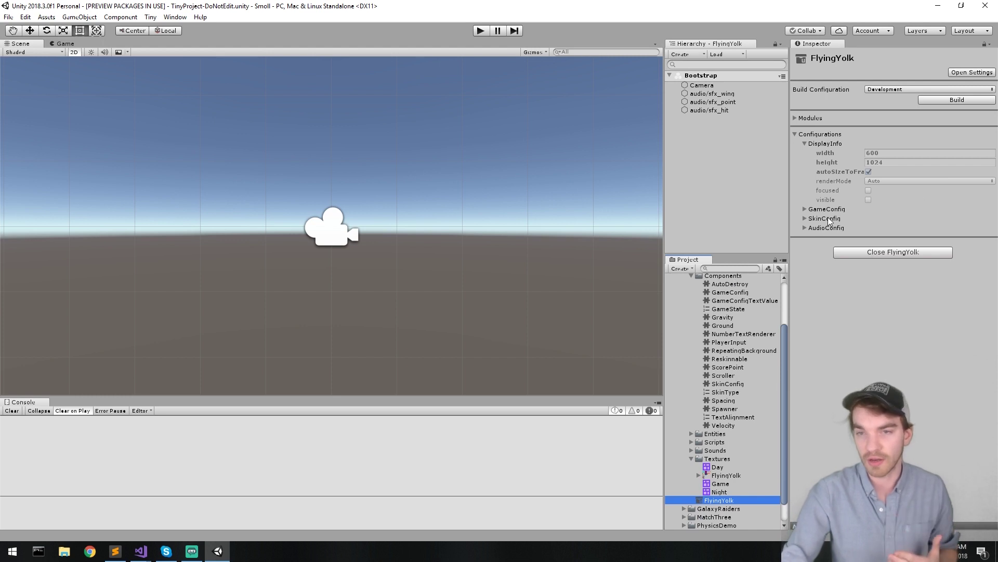
- Examine the fields of the SkinConfig component, then compare them with the SkinConfig section in the FlyingYolk project's configurations
click(728, 383)
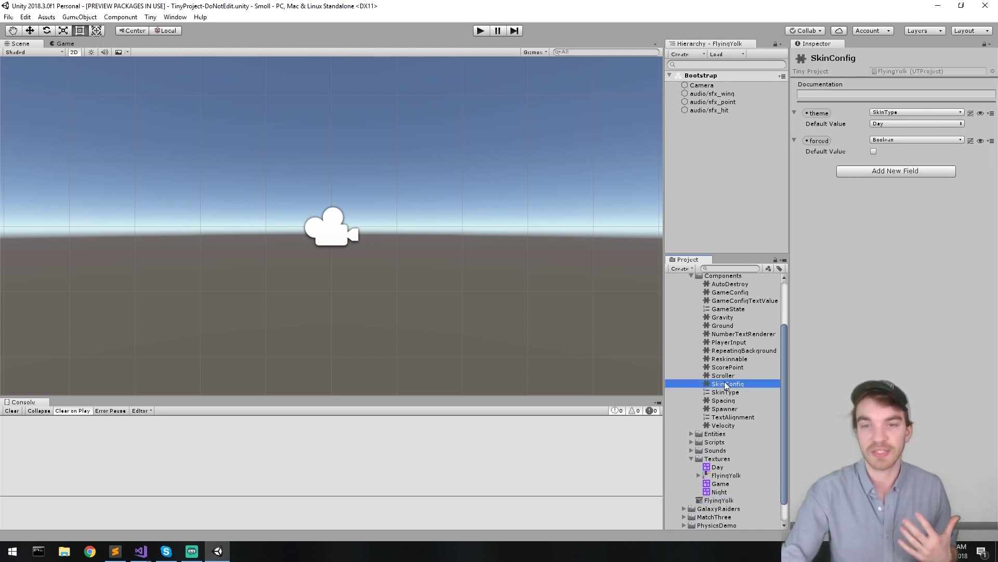
scroll(725, 382, up, 2)
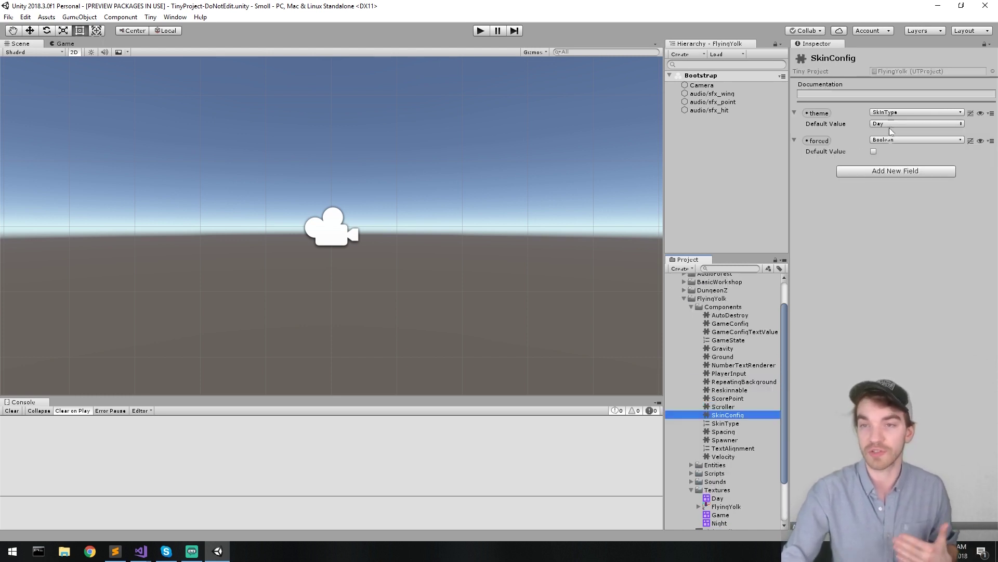
scroll(741, 498, down, 3)
click(719, 476)
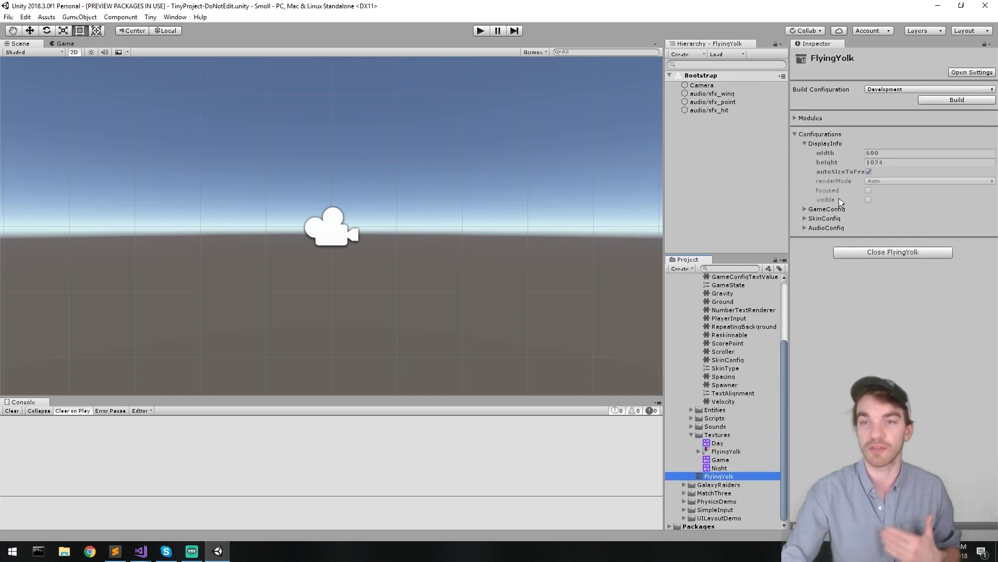
click(805, 143)
click(805, 162)
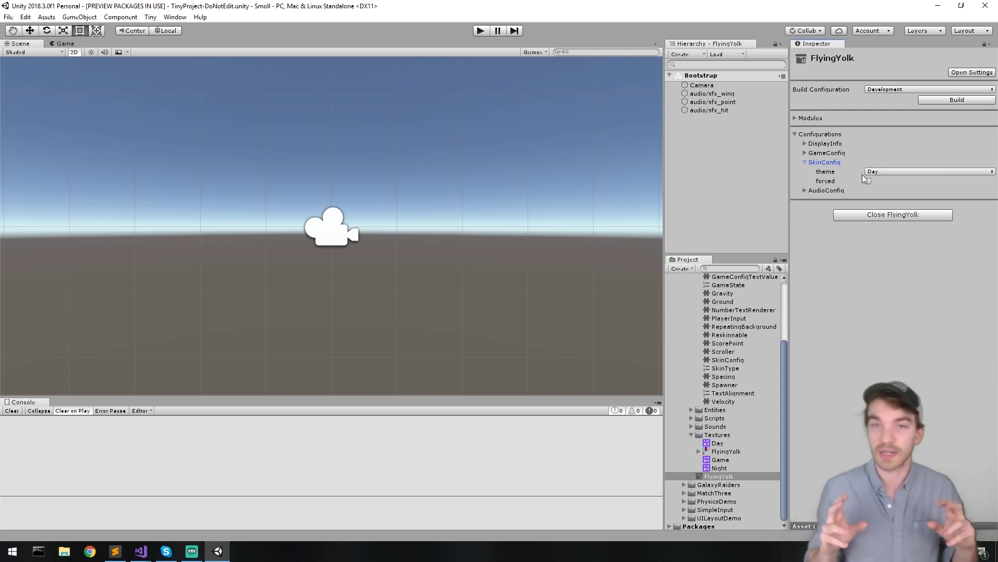
- Open the Tiny Preferences and start browsing for a custom IDE executable for the IDE Path
click(25, 17)
click(58, 259)
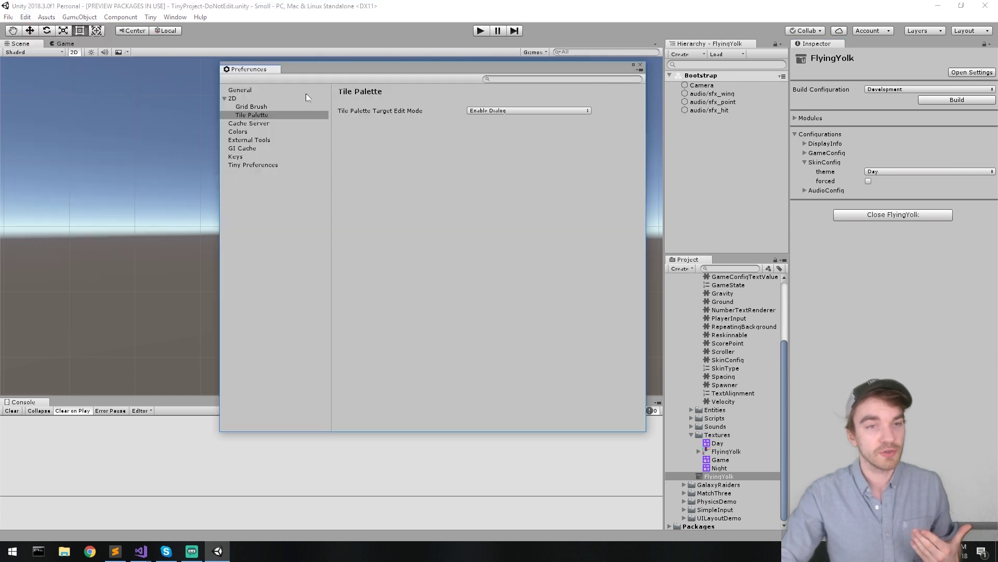
click(262, 165)
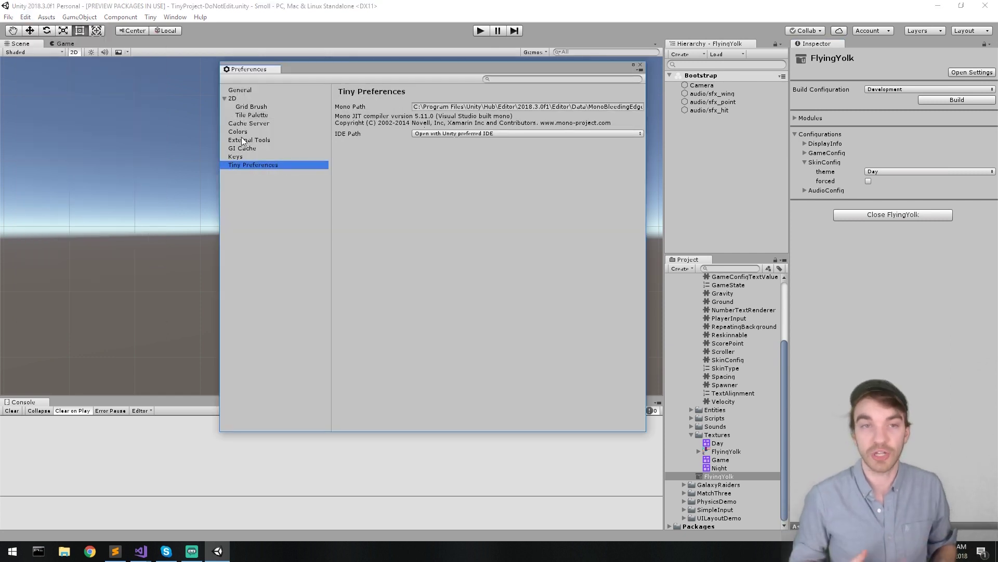
click(450, 133)
click(450, 166)
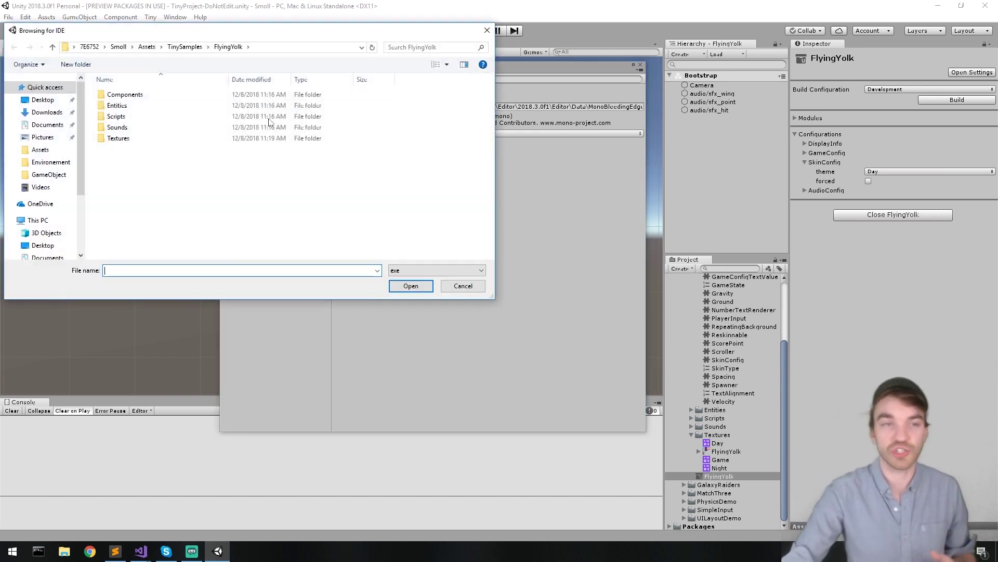
drag(315, 32, 334, 46)
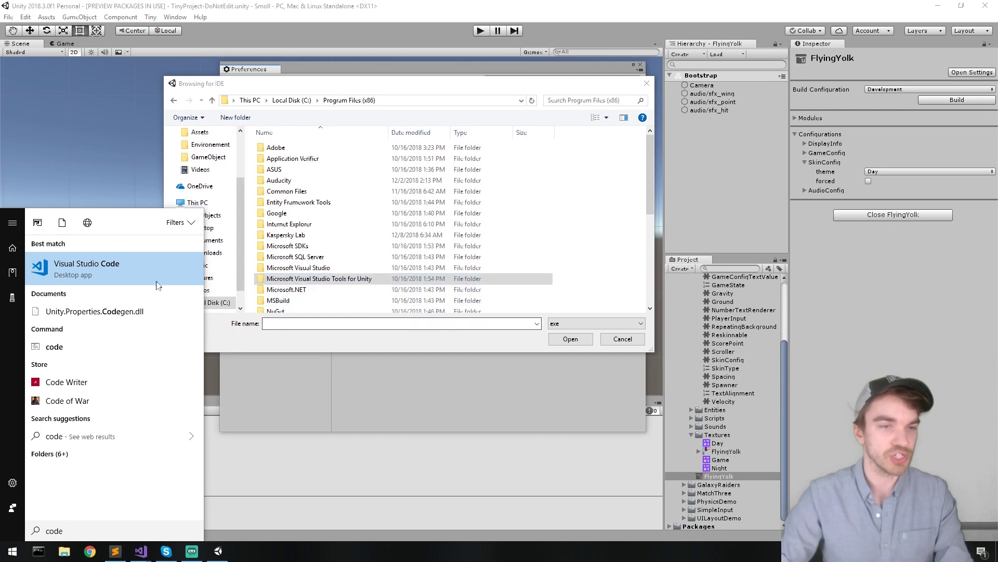
- Find Visual Studio Code through Windows search, open its file location and copy the Microsoft VS Code folder path
right_click(128, 269)
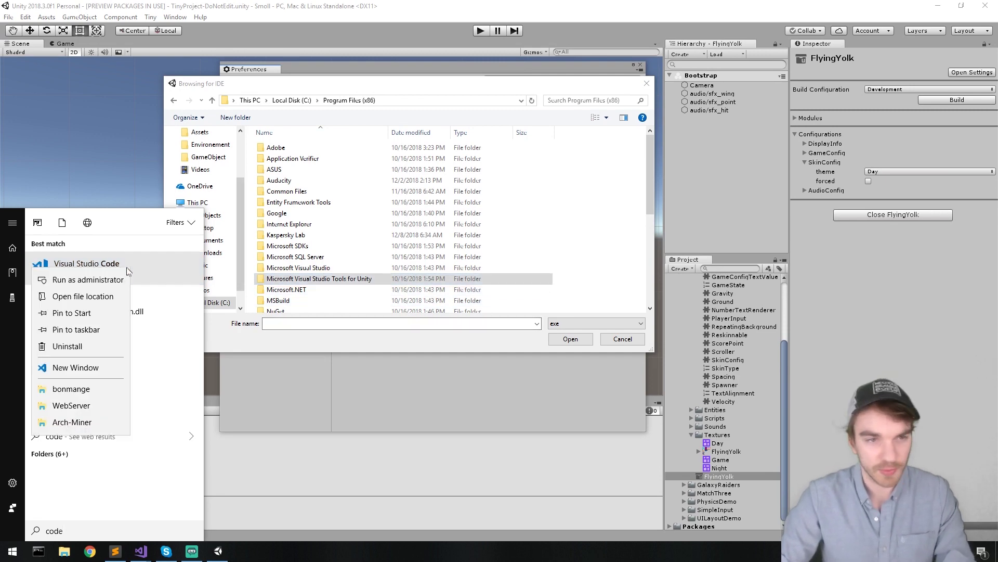
click(96, 297)
right_click(217, 216)
click(281, 238)
click(378, 183)
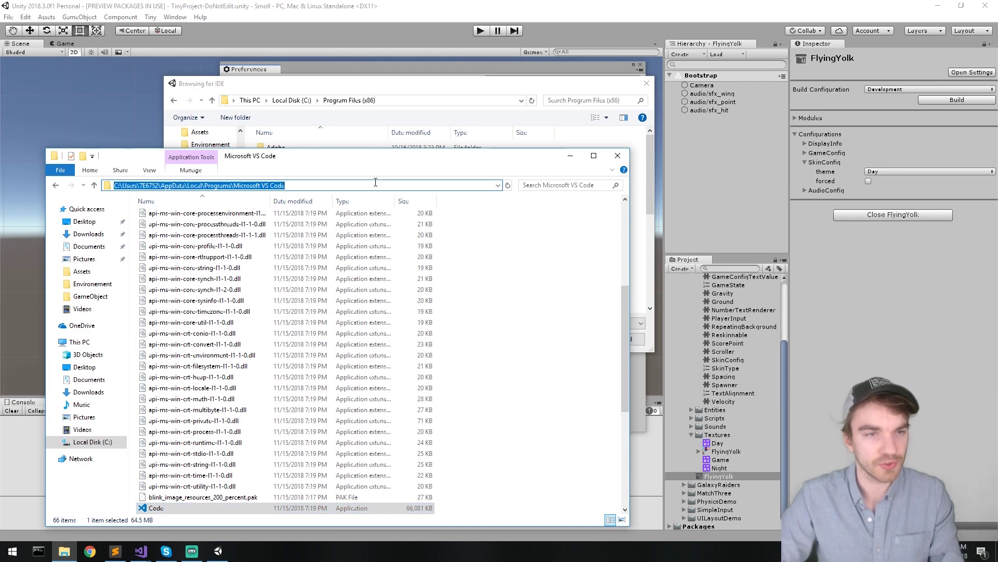
key(ctrl+c)
- Go to the copied Microsoft VS Code folder in the IDE browser, set Code as the Tiny IDE Path and close the preferences
click(570, 155)
click(413, 100)
key(ctrl+v)
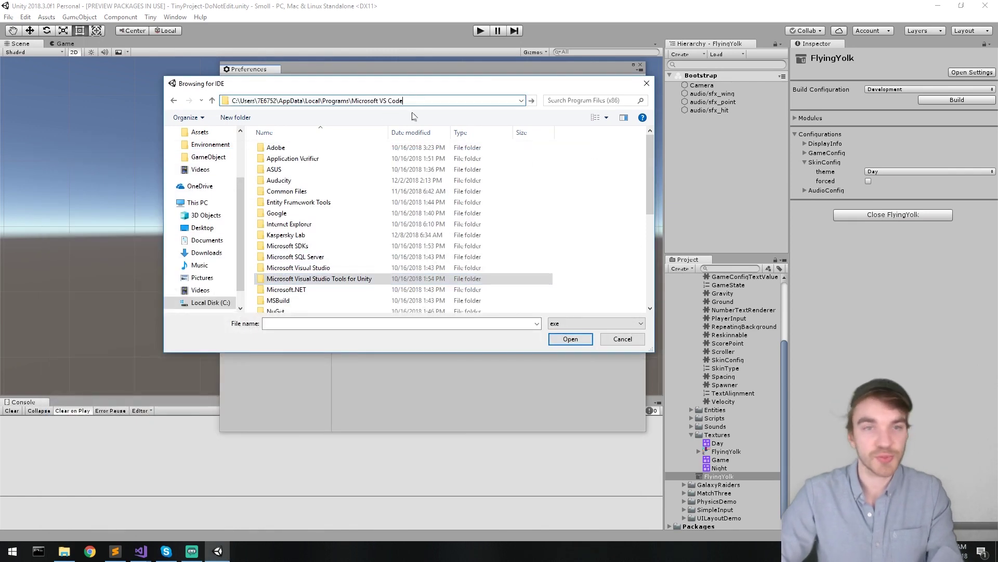
key(Return)
double_click(304, 189)
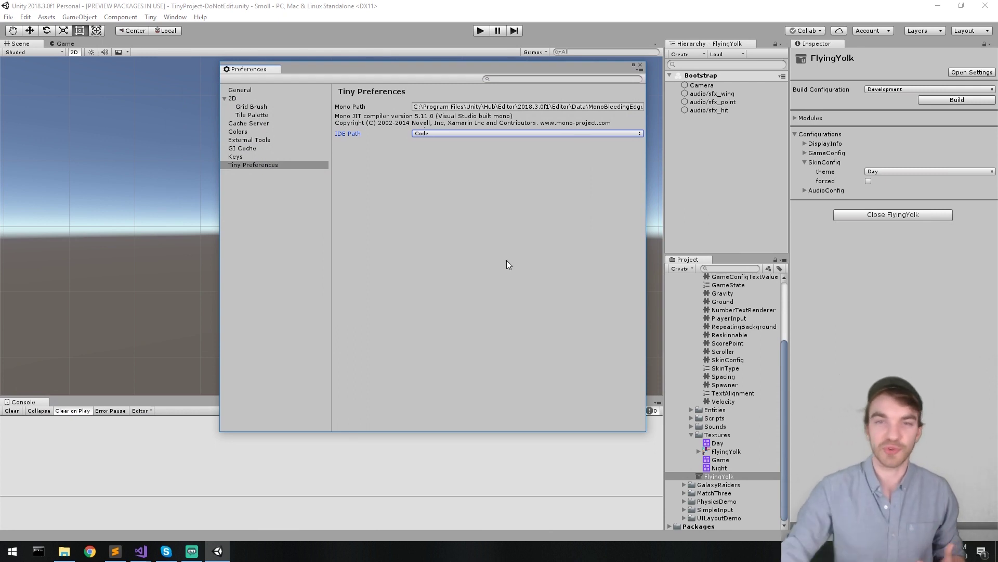
click(640, 66)
- Open the Tiny page of the Project Settings and examine FlyingYolk's project and LiveLink settings, including the local HTTP server port
click(25, 17)
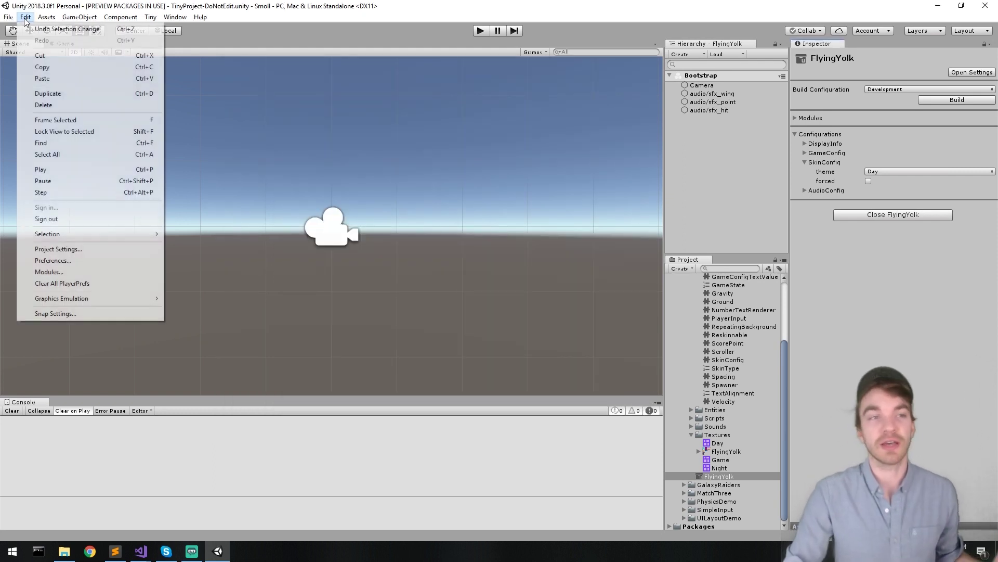
click(92, 250)
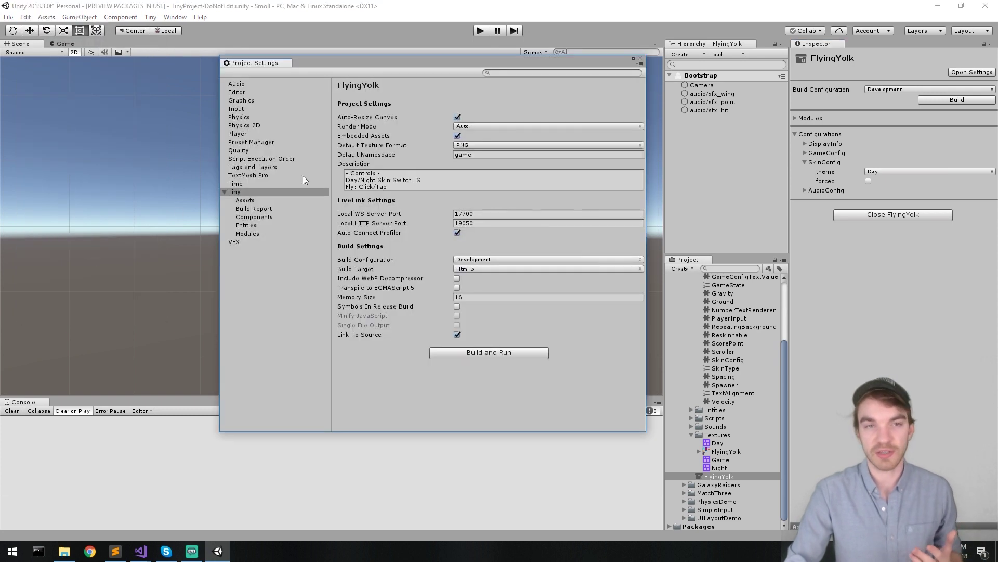
click(224, 192)
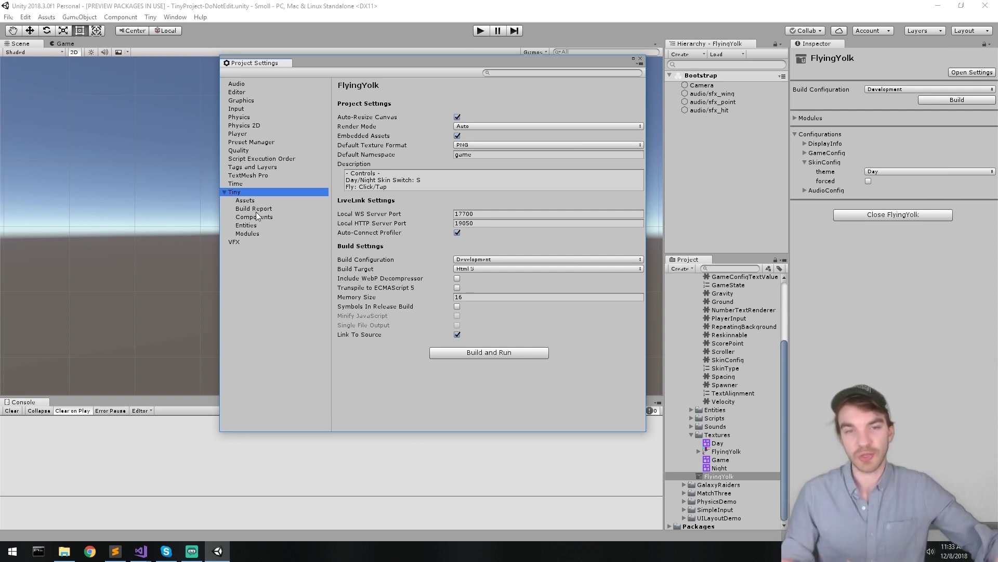
click(471, 221)
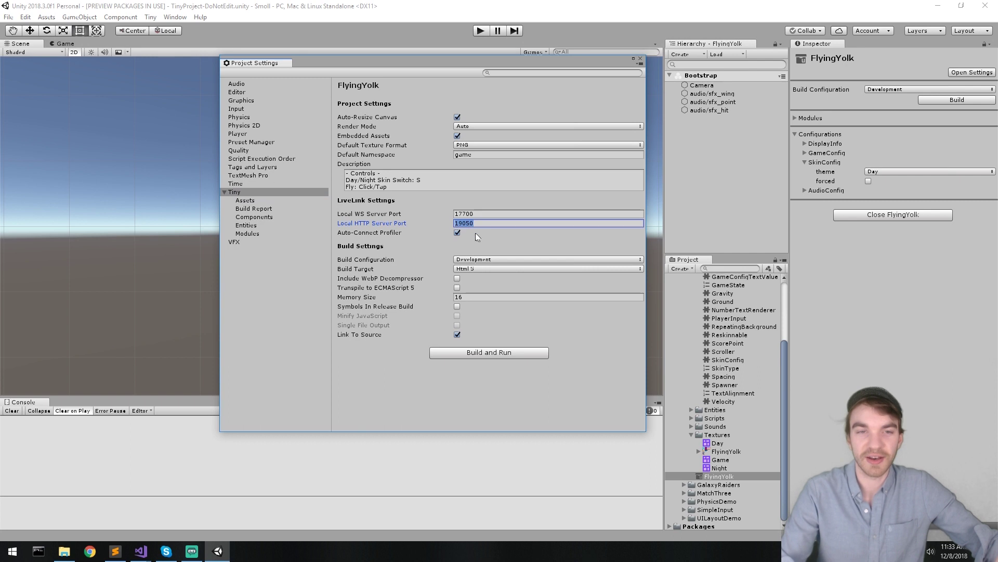
mouse_move(396, 218)
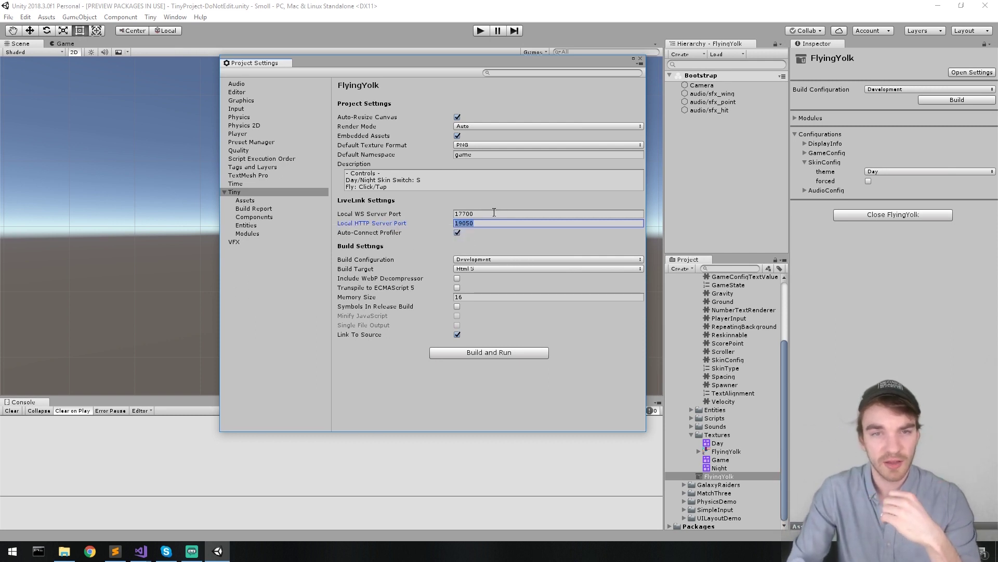
- Look through the Assets, Build Report, Components, Entities and Modules pages of the Tiny project settings
click(250, 201)
click(251, 210)
click(257, 217)
click(255, 226)
click(255, 233)
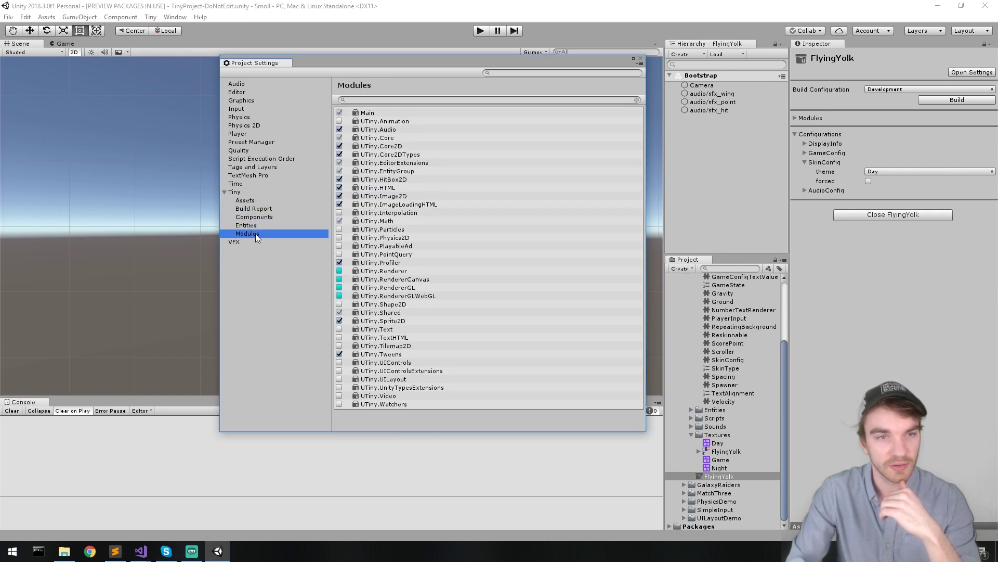
click(247, 203)
- Turn off Auto-Resize Canvas in FlyingYolk's main Tiny settings and open the canvas Width for editing
click(241, 192)
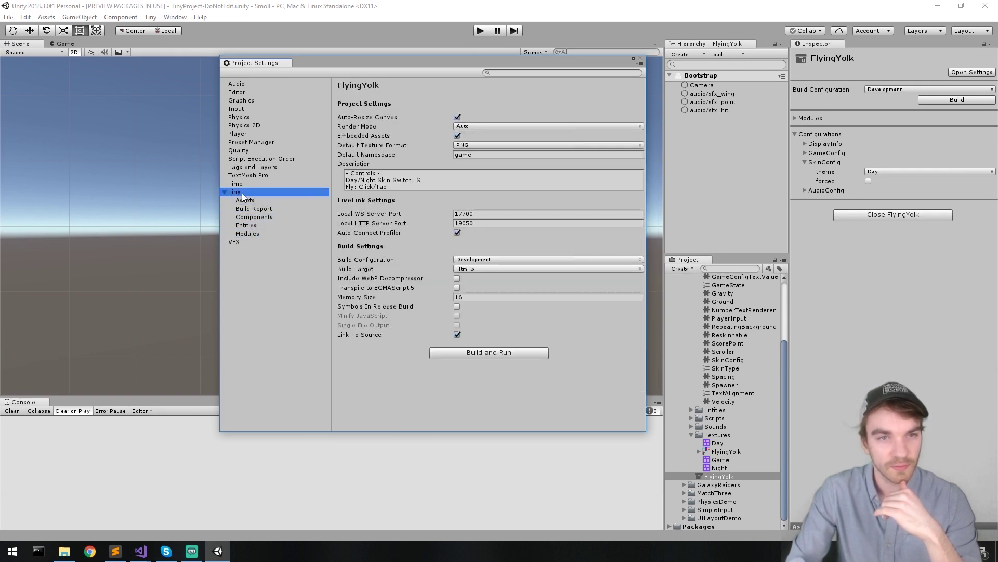
click(457, 118)
click(488, 126)
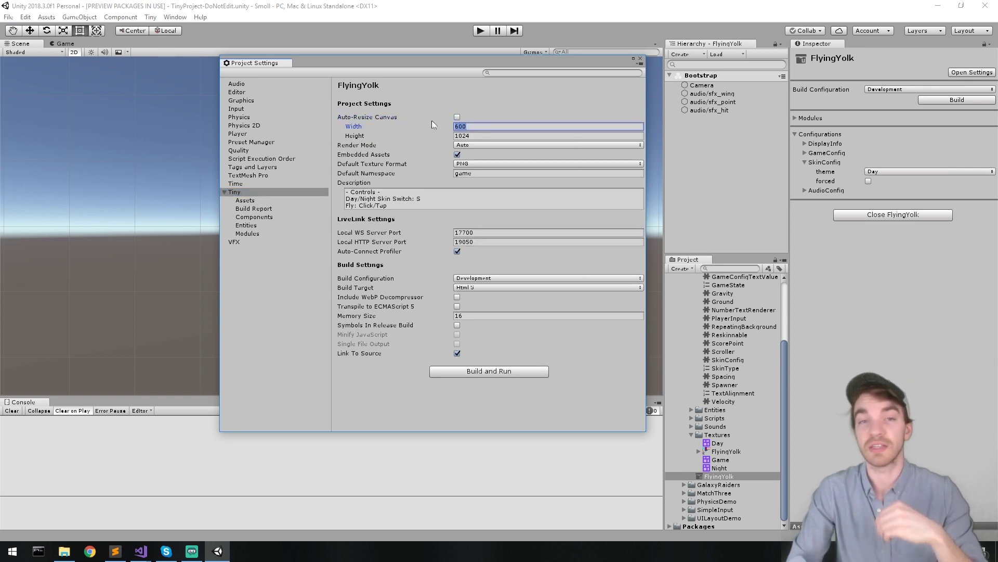
- Examine the assets included in the Tiny project, inspecting the lower pipe_bottom sprite under FlyingYolk and the sfx_wing sound
click(254, 200)
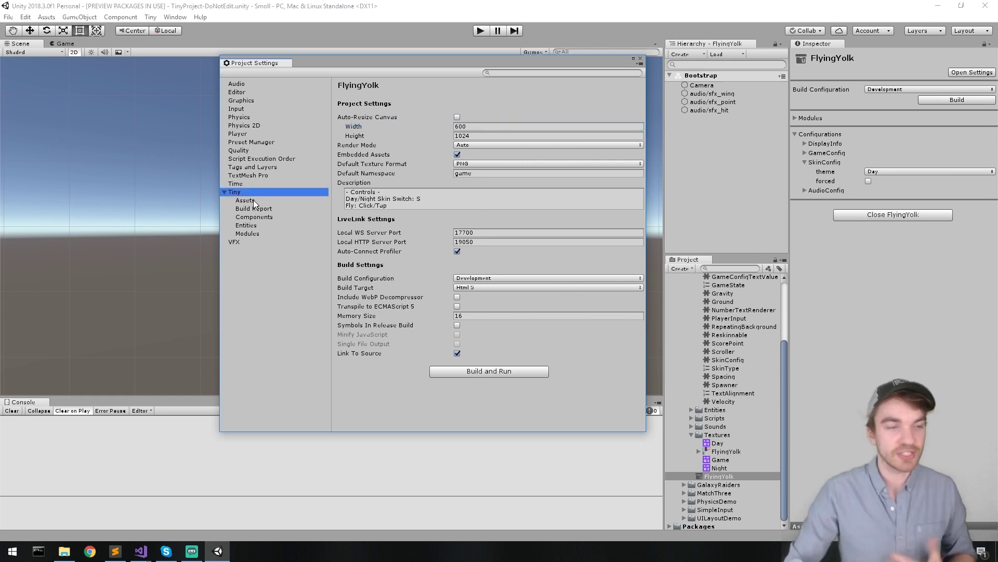
click(340, 113)
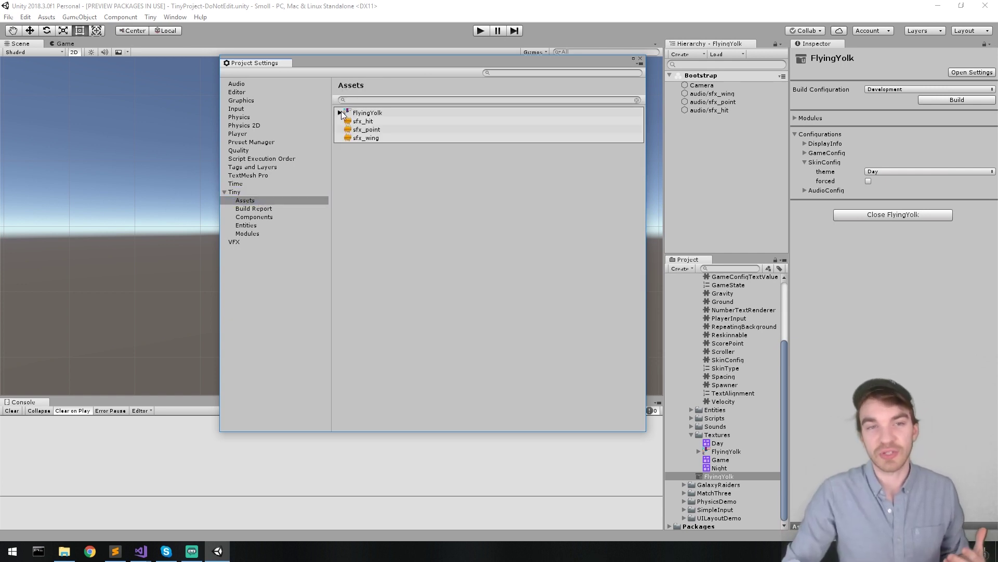
click(410, 205)
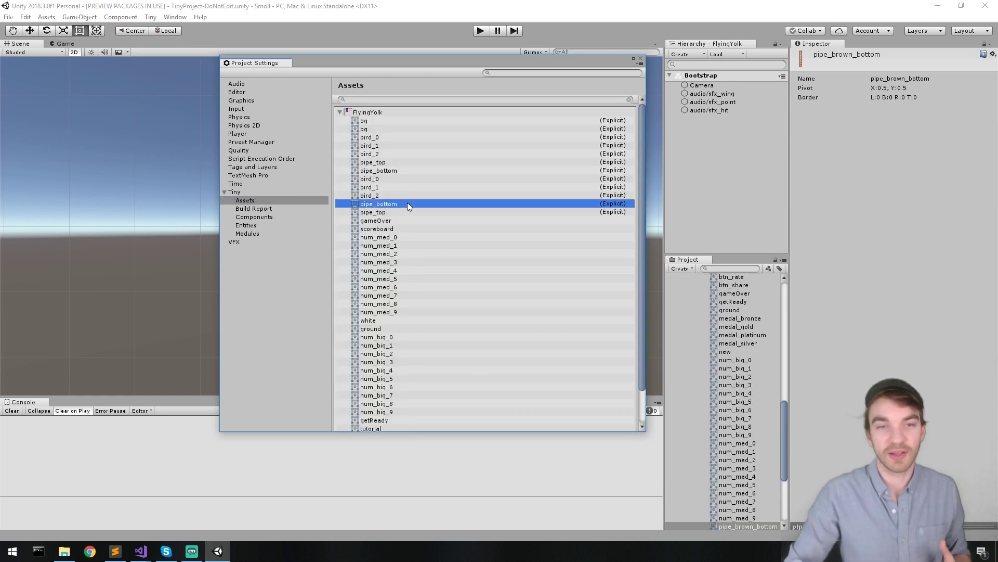
click(340, 112)
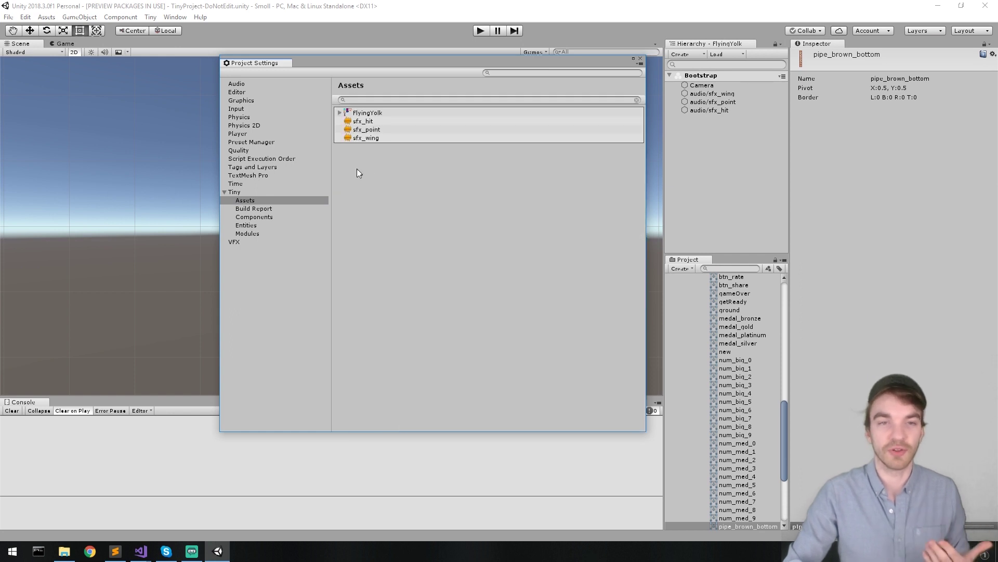
click(352, 138)
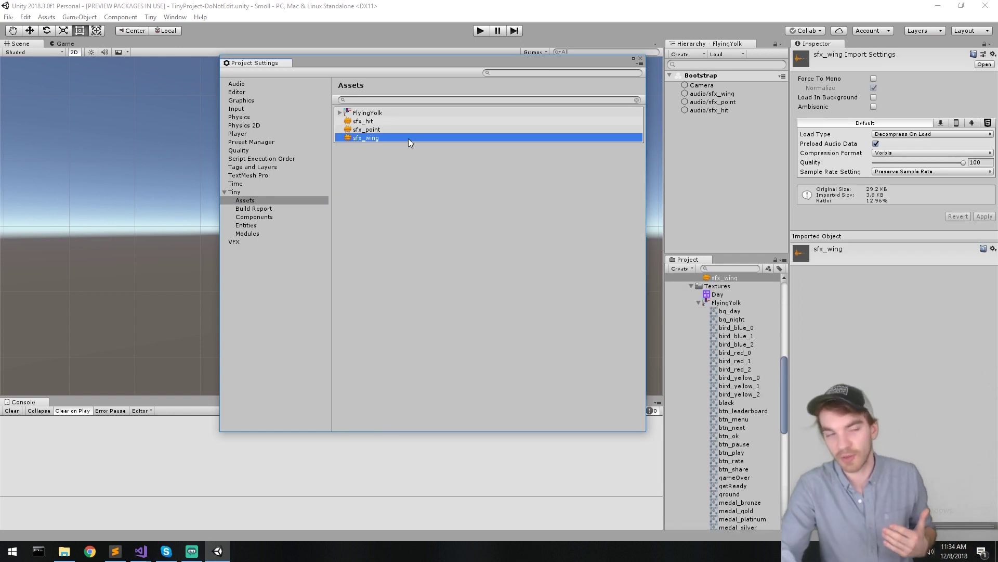